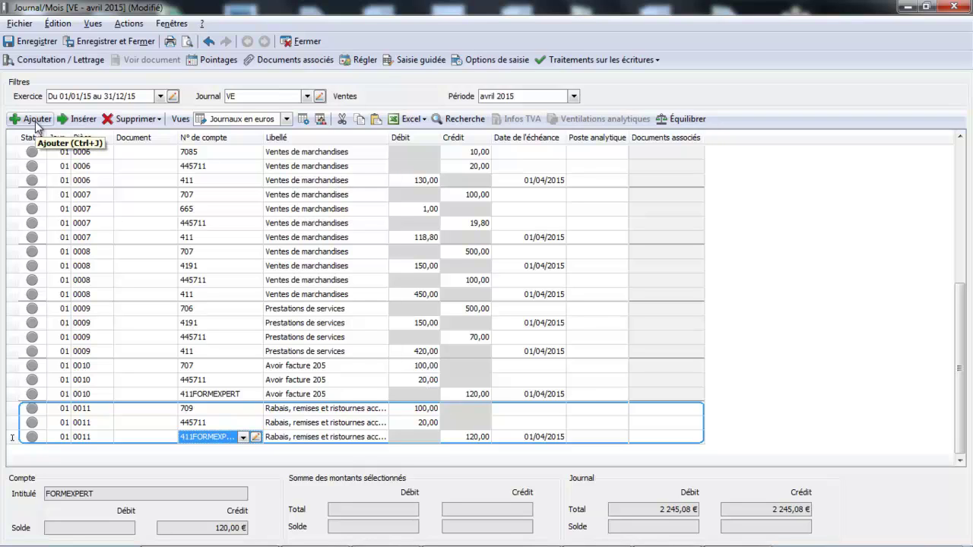
Add a new entry to the sales journal on account 707 (Ventes de marchandises) with a credit of 500
left_click(36, 120)
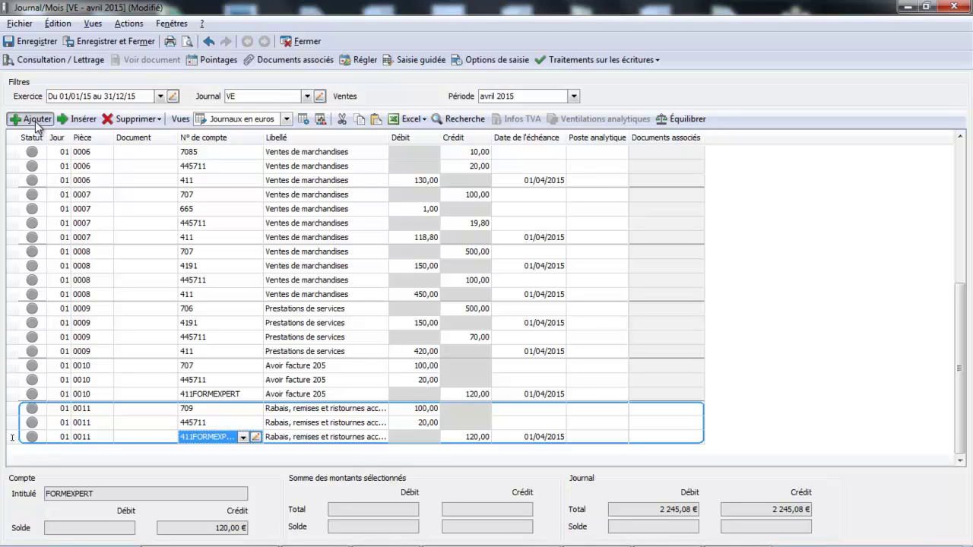
left_click(206, 439)
type("707")
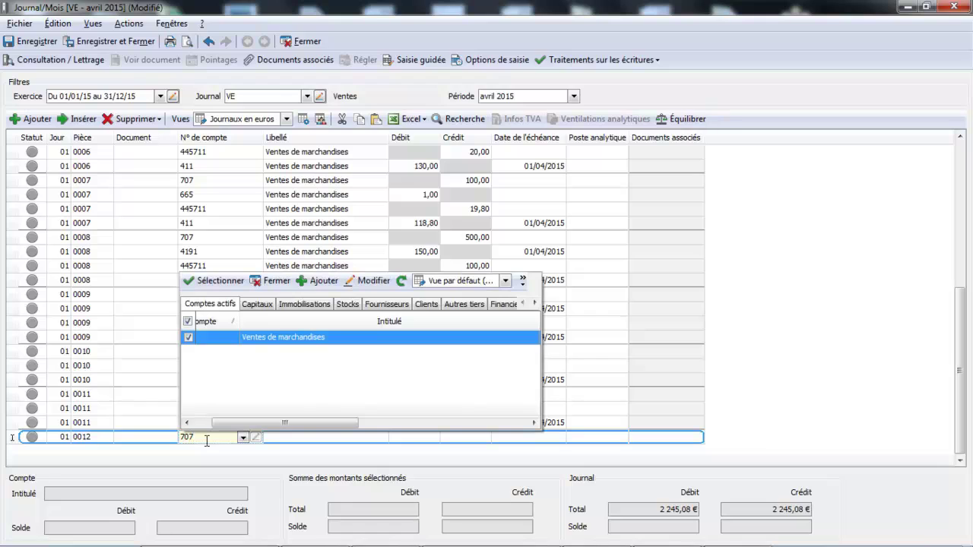
double_click(289, 340)
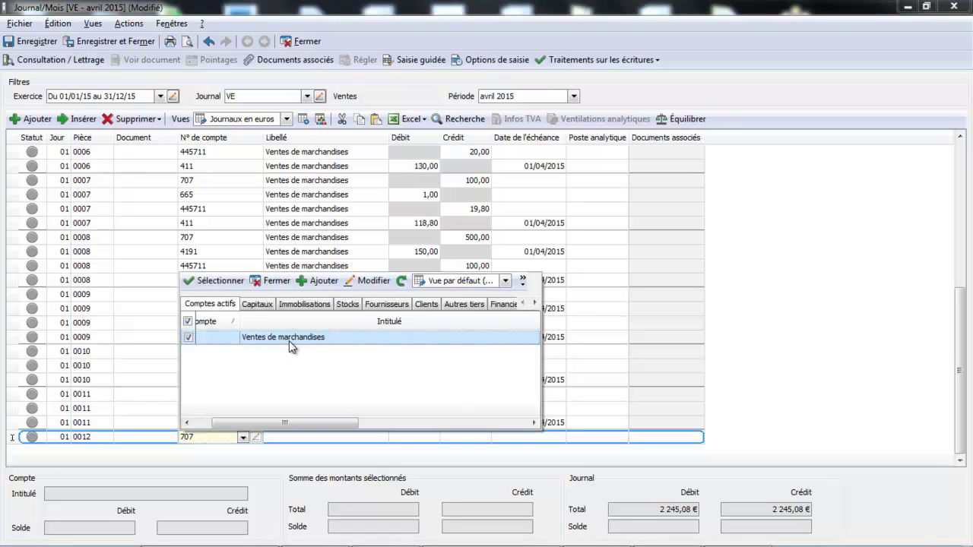
key("Return")
key("Return")
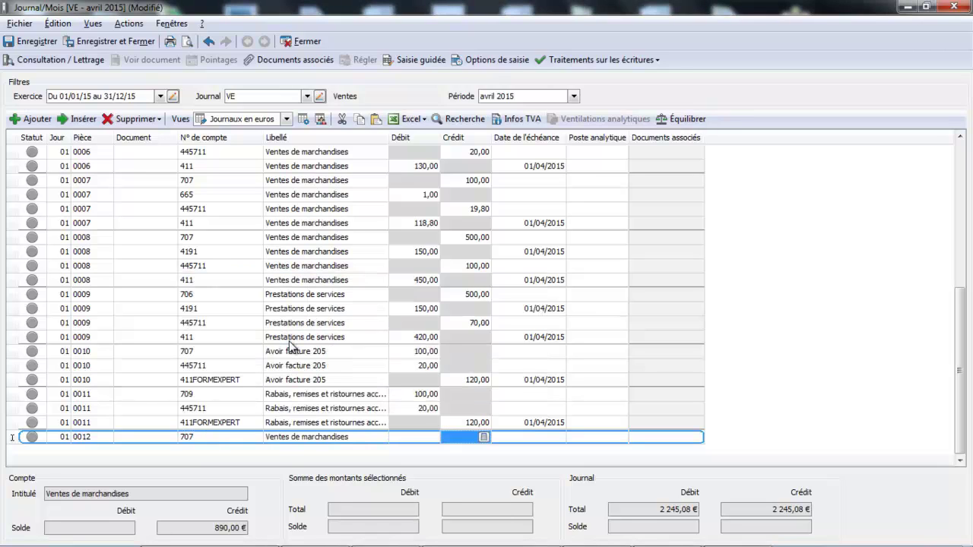
type("500")
key("Return")
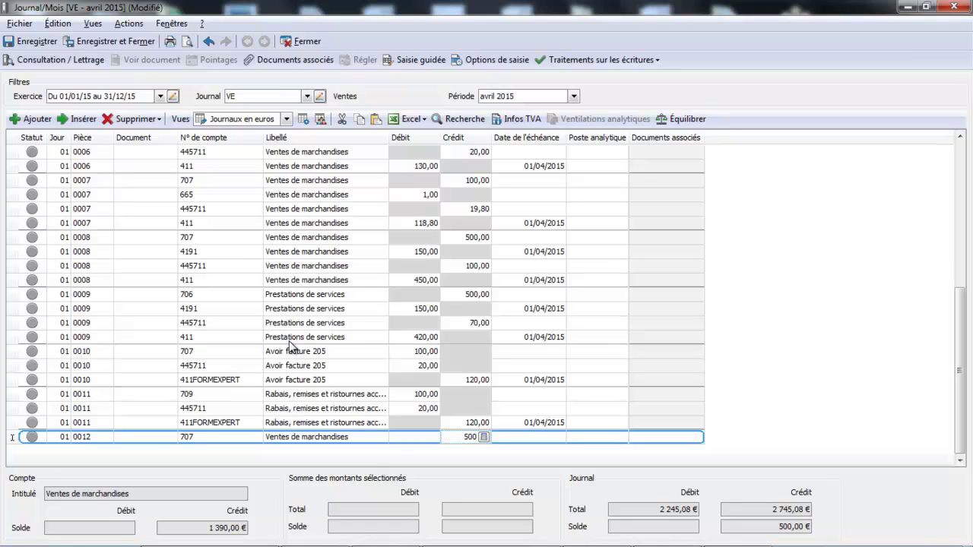
Add the VAT line to the entry on account 445711 (TVA collectée 20% Débits) with a credit of 100
key("Return")
key("Return")
key("Return")
type("4457")
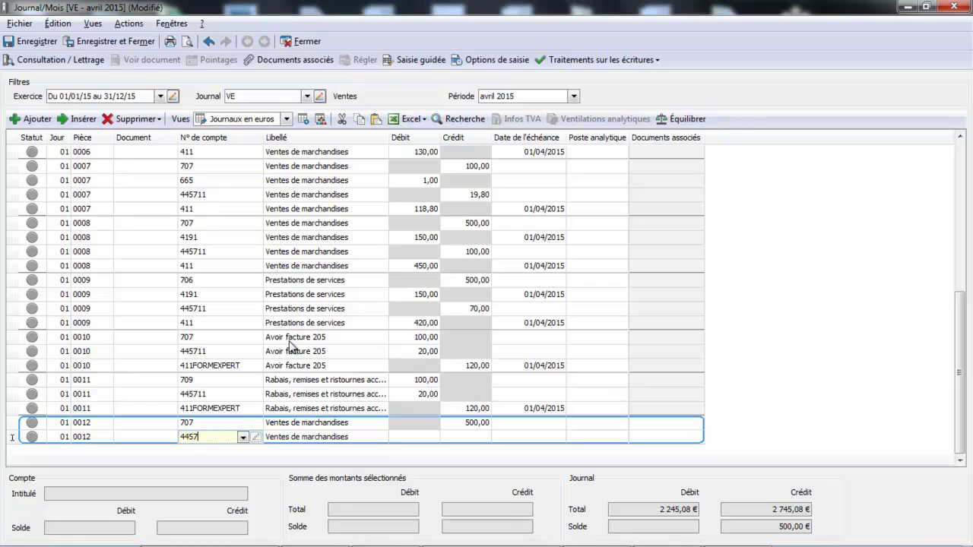
double_click(289, 341)
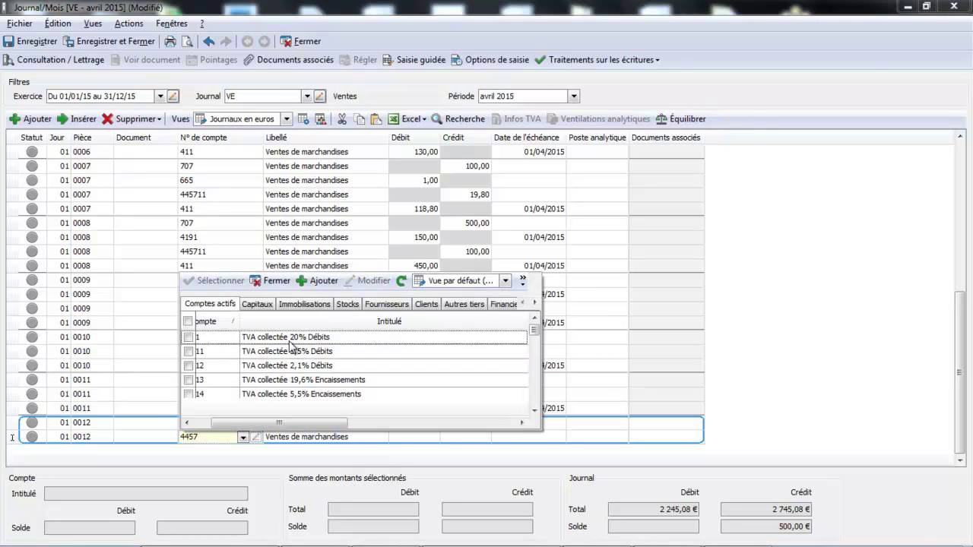
key("Return")
key("Return")
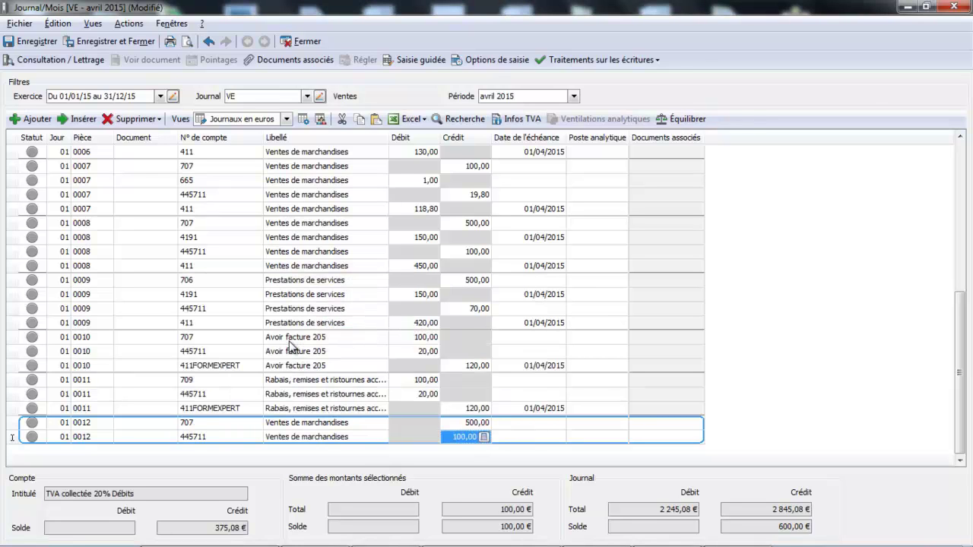
key("Return")
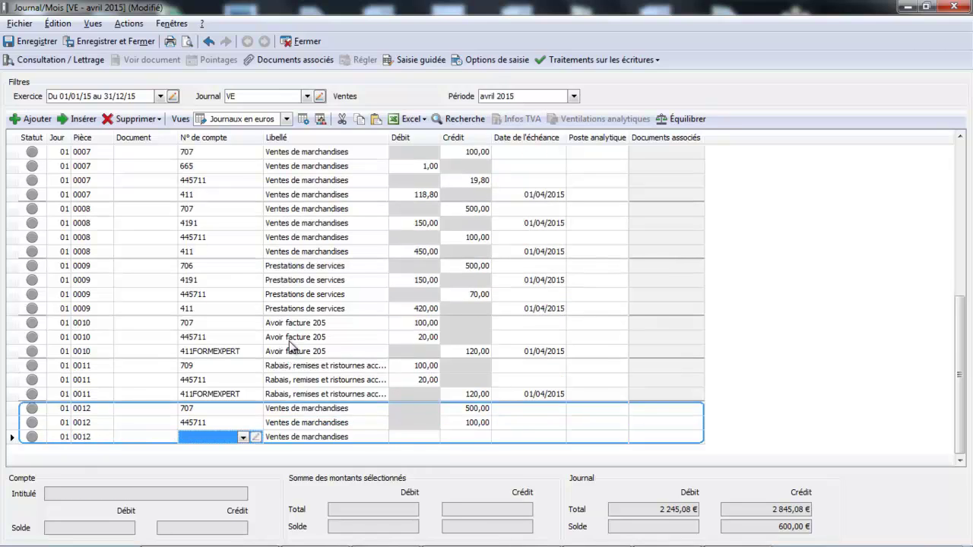
Add a line on account 4196 (Clients - Dettes pour emballages et matériel consignés) with a credit of 100 and due date 01/04/2015
type("419")
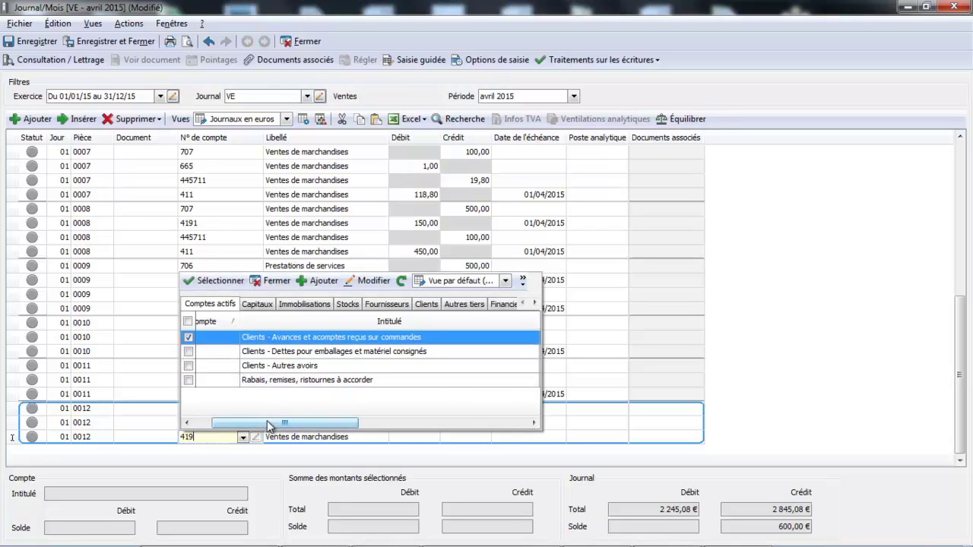
left_click_drag(267, 426, 245, 425)
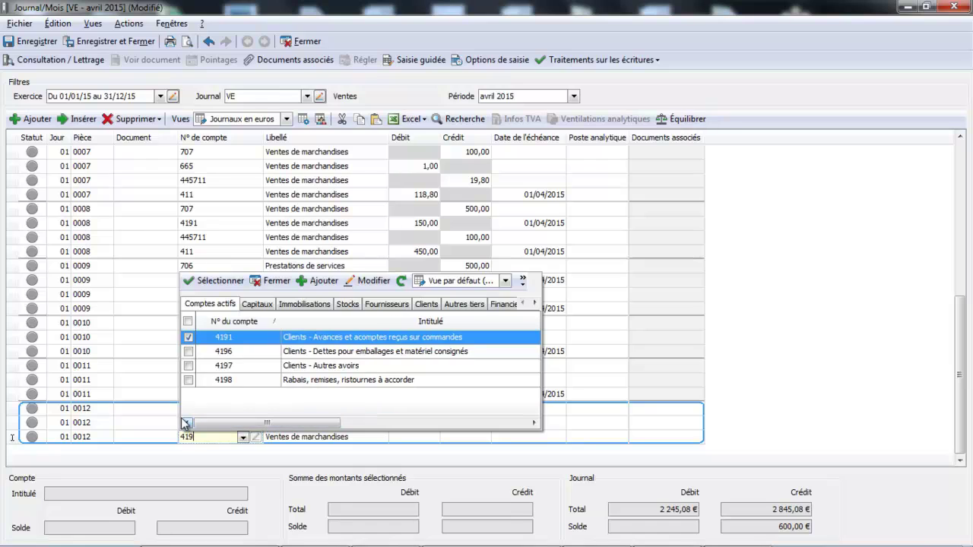
double_click(238, 351)
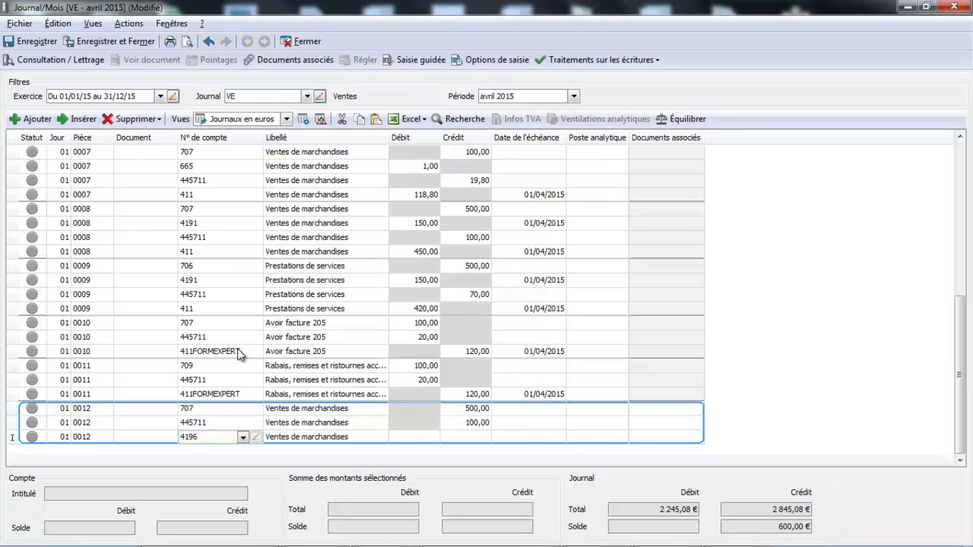
left_click(242, 438)
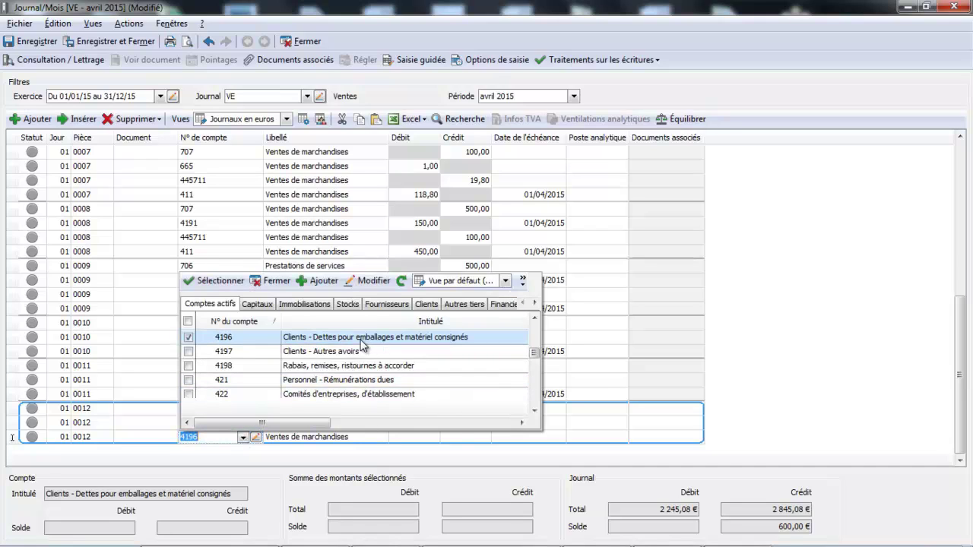
left_click(502, 424)
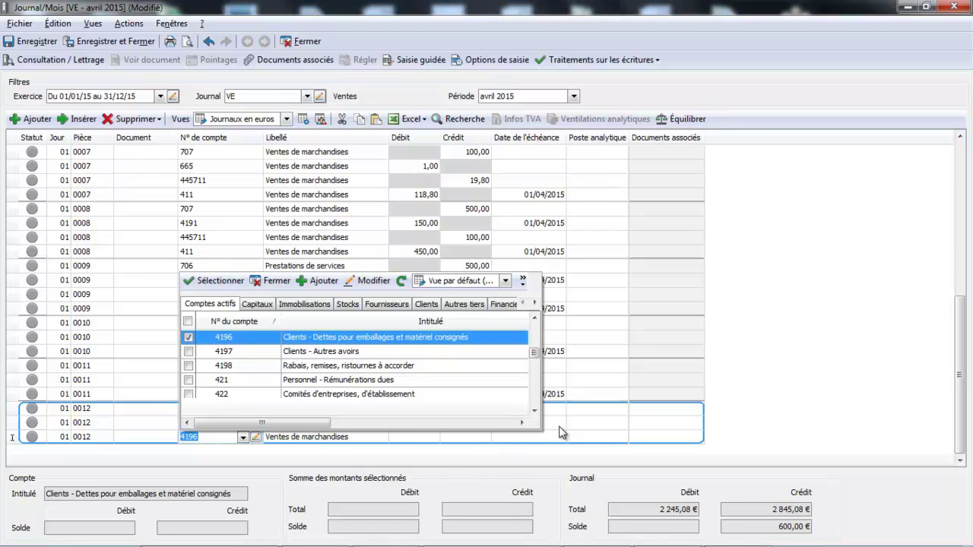
left_click(482, 437)
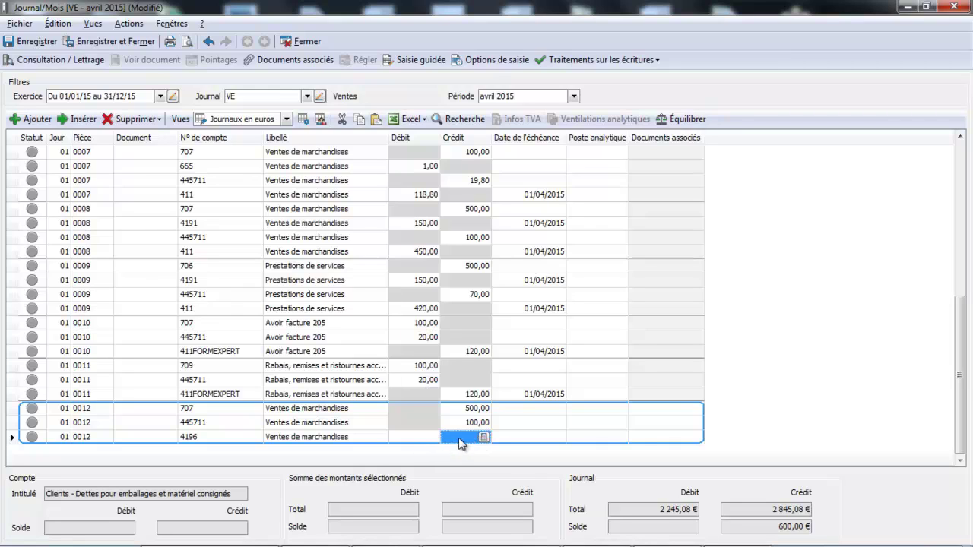
left_click(460, 436)
type("100")
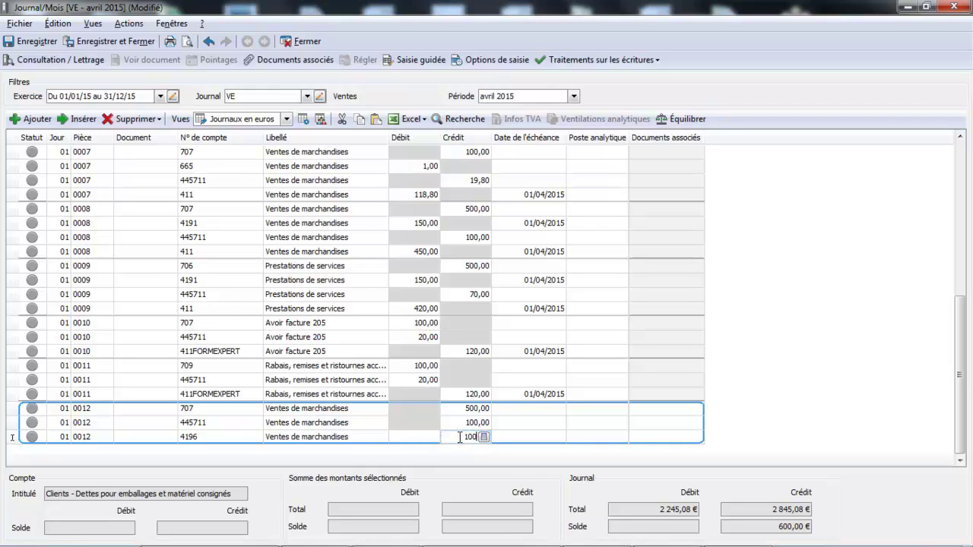
key("Tab")
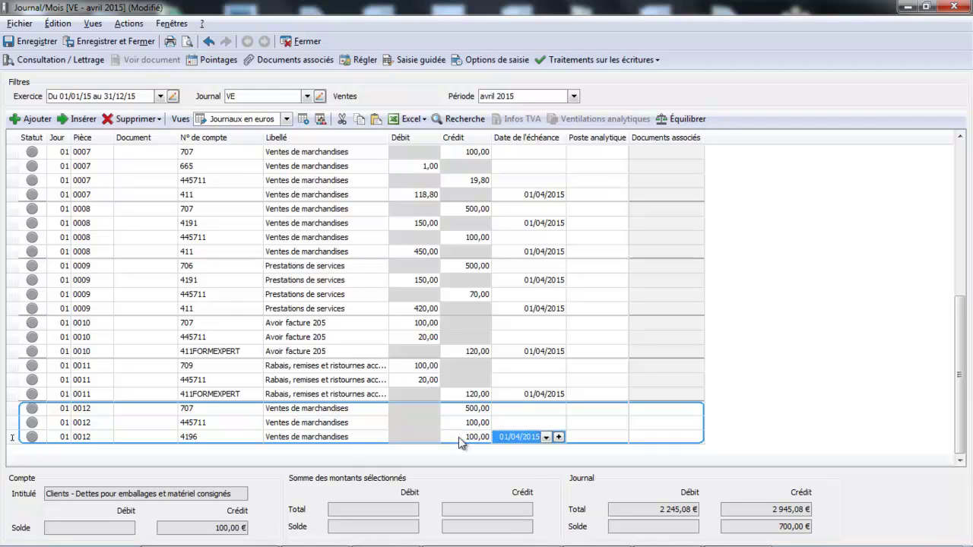
key("Return")
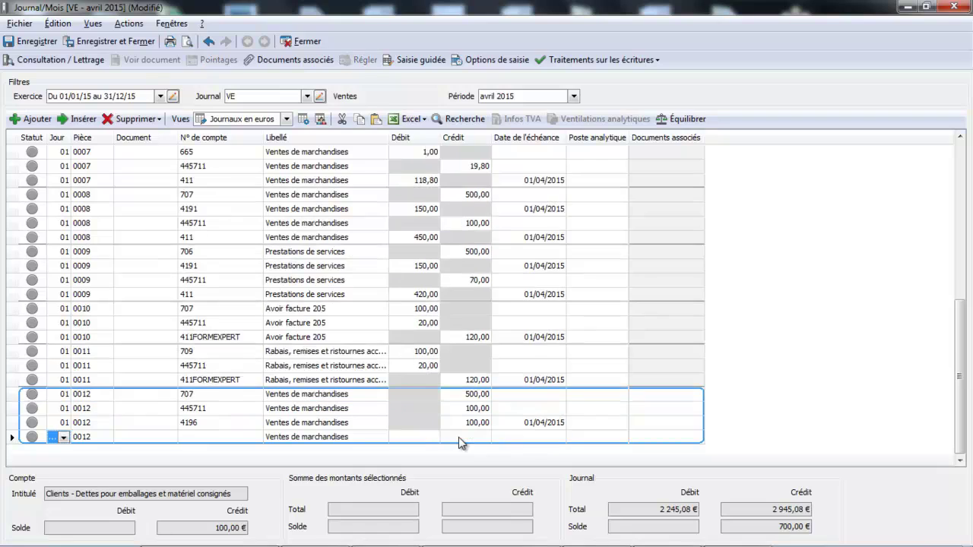
Balance the entry with a line on the FORMEXPERT customer account (411) for a debit of 700
key("Tab")
key("Tab")
key("Tab")
type("411")
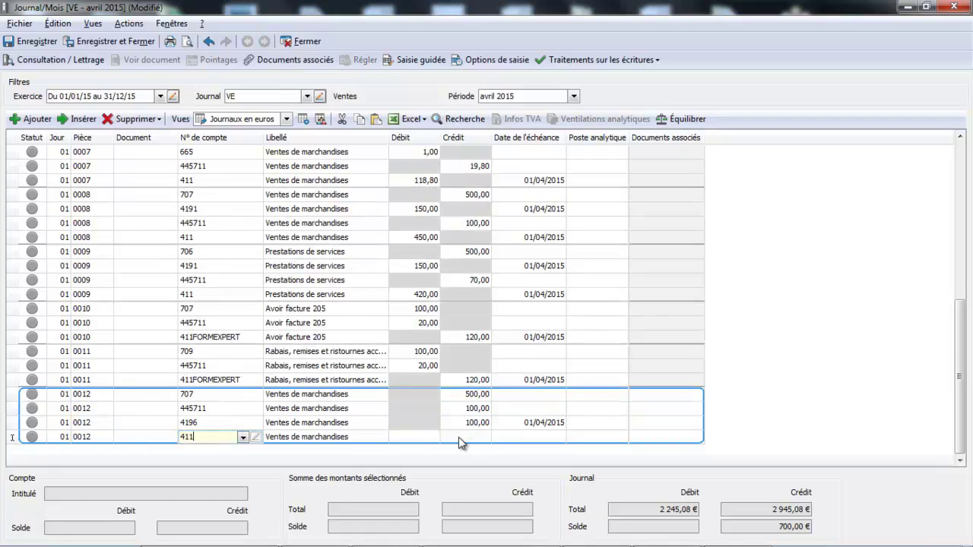
key("Tab")
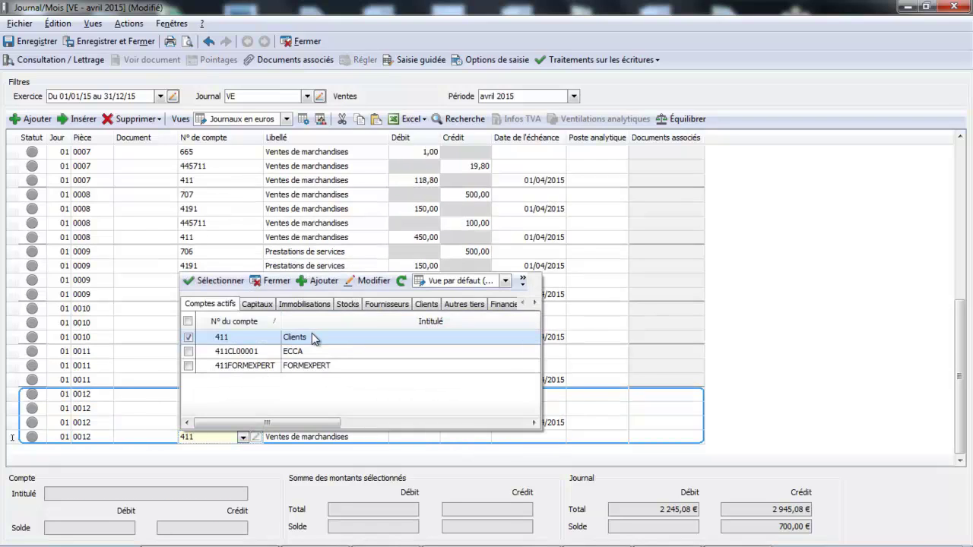
double_click(299, 366)
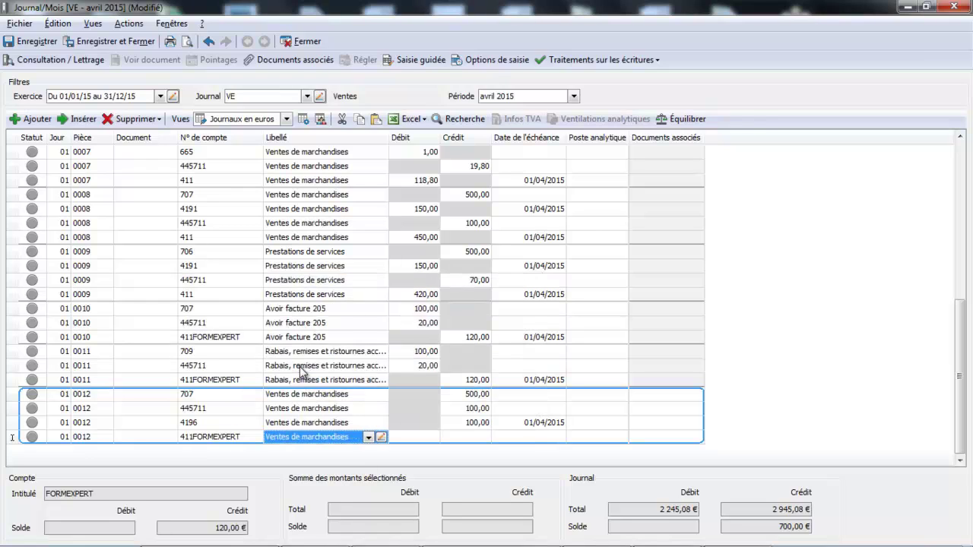
key("Tab")
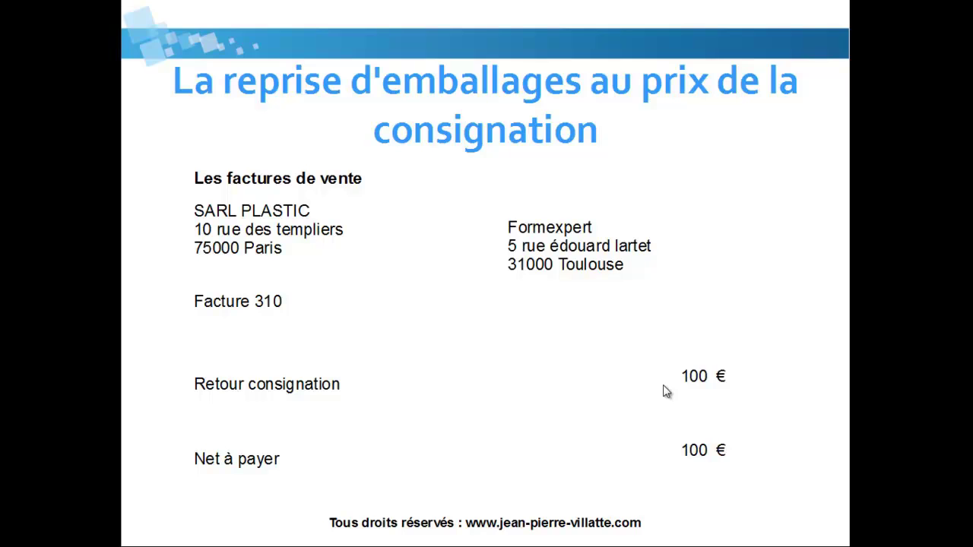
Switch from the slides back to the EBP sales journal and add a new entry on account 4196 for returned packaging
key("Escape")
key("alt+Tab")
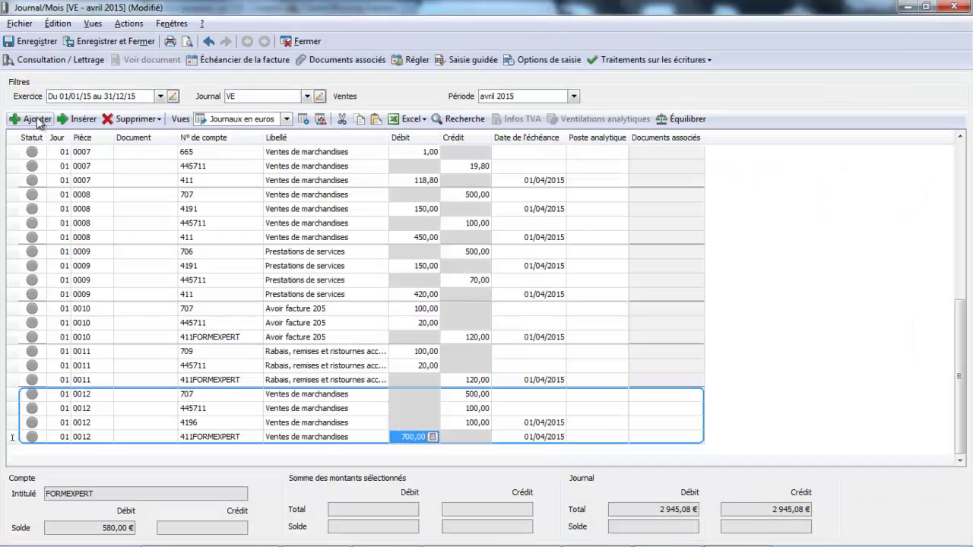
left_click(38, 120)
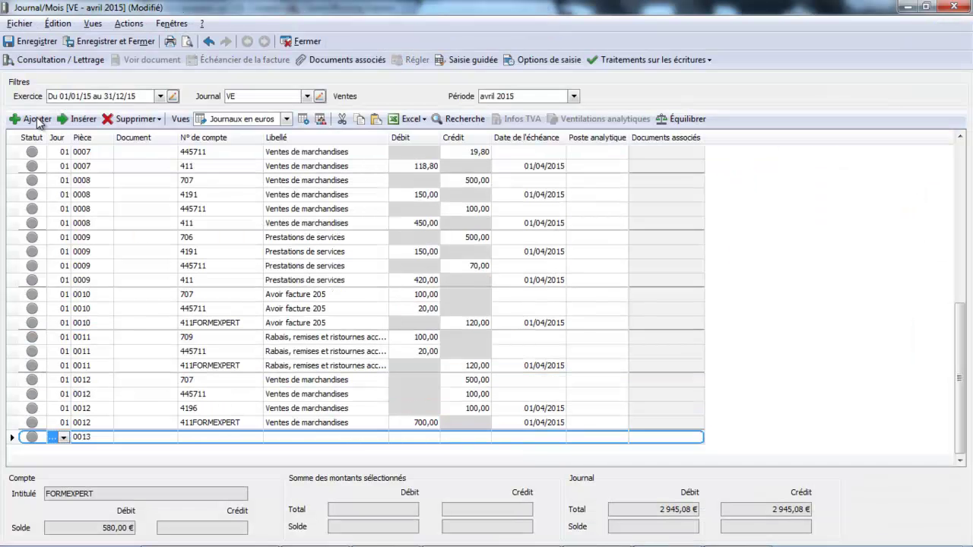
left_click(196, 441)
left_click(197, 438)
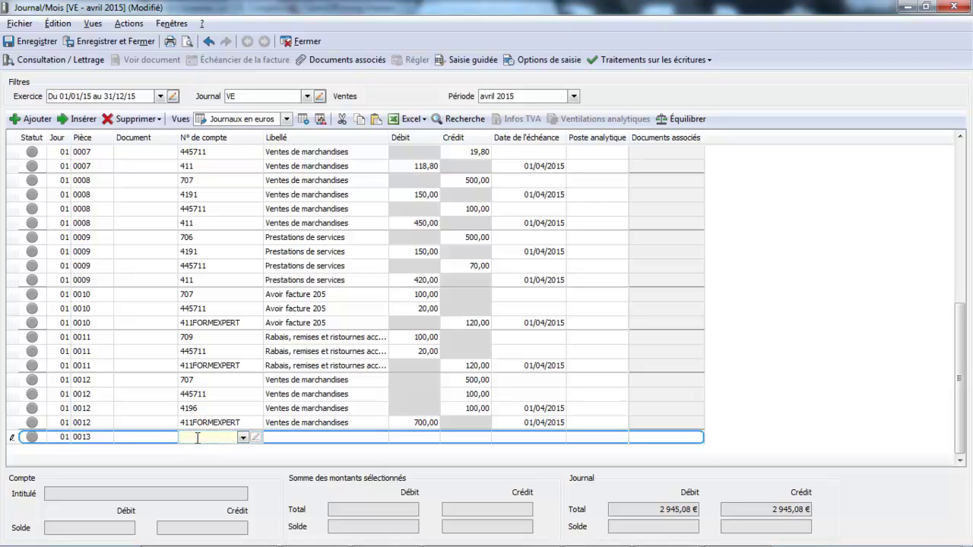
type("4196")
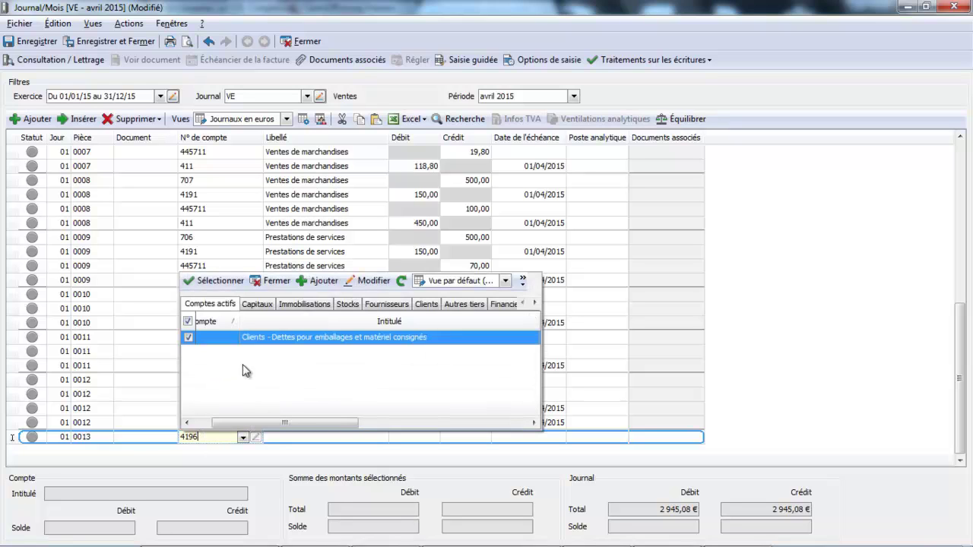
double_click(289, 343)
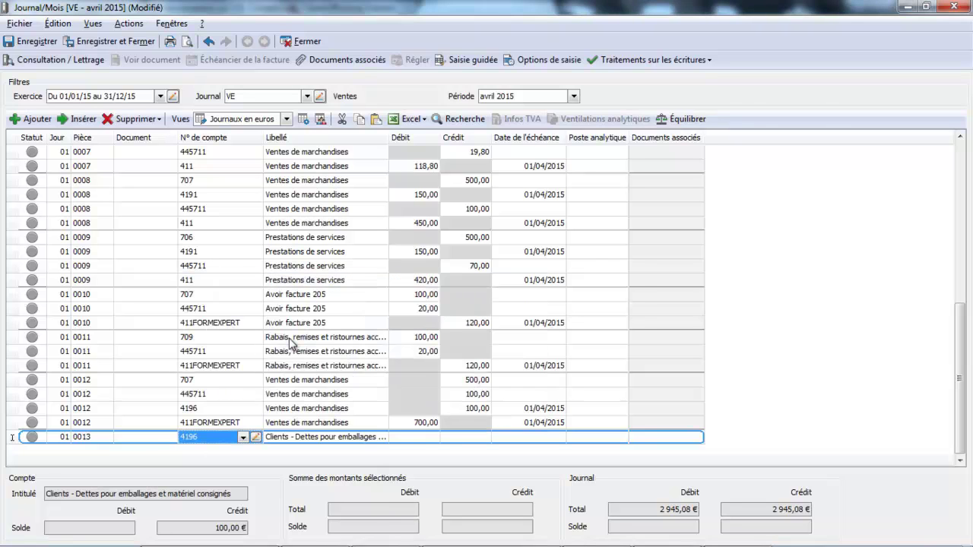
Set the debit of the new 4196 line to 100, accept due date 01/04/2015 and begin the entry's second line
key("Escape")
left_click(592, 302)
left_click(416, 439)
type("100")
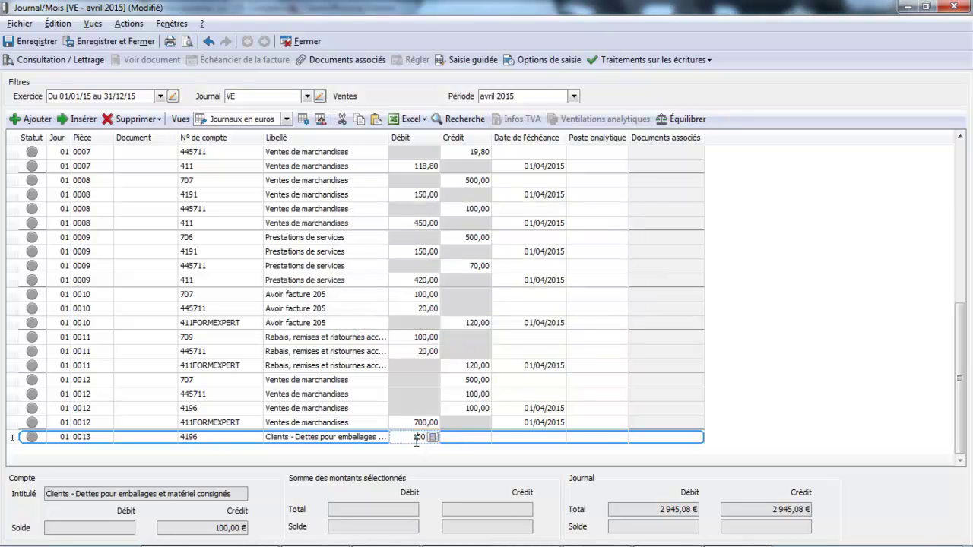
key("Return")
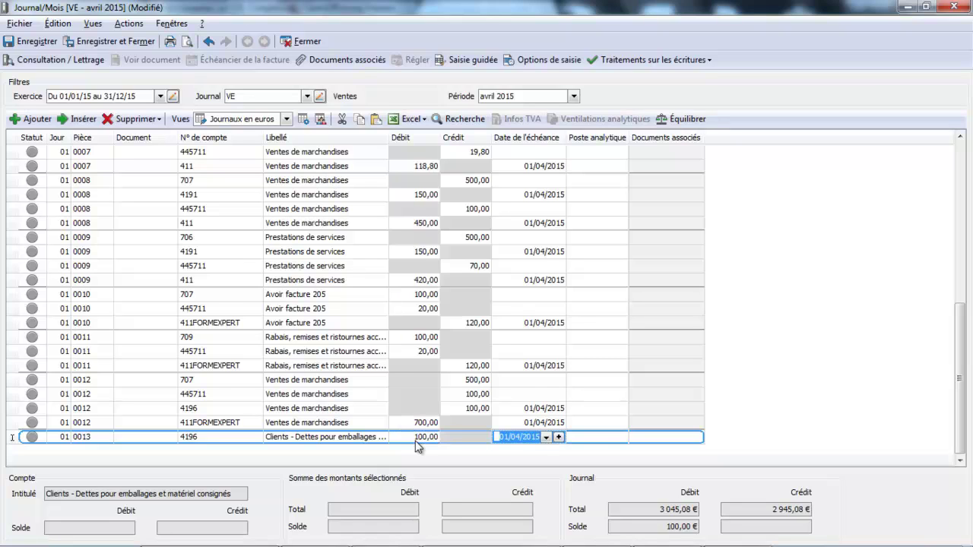
key("Return")
key("Return")
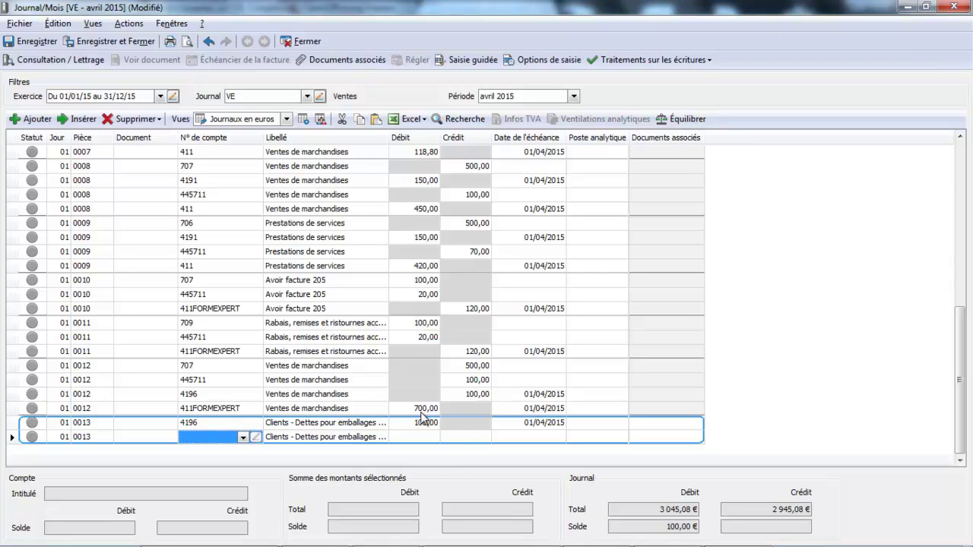
Complete the packaging-return entry by crediting the FORMEXPERT customer account (411) with 100, and switch to the slide presentation
left_click(467, 438)
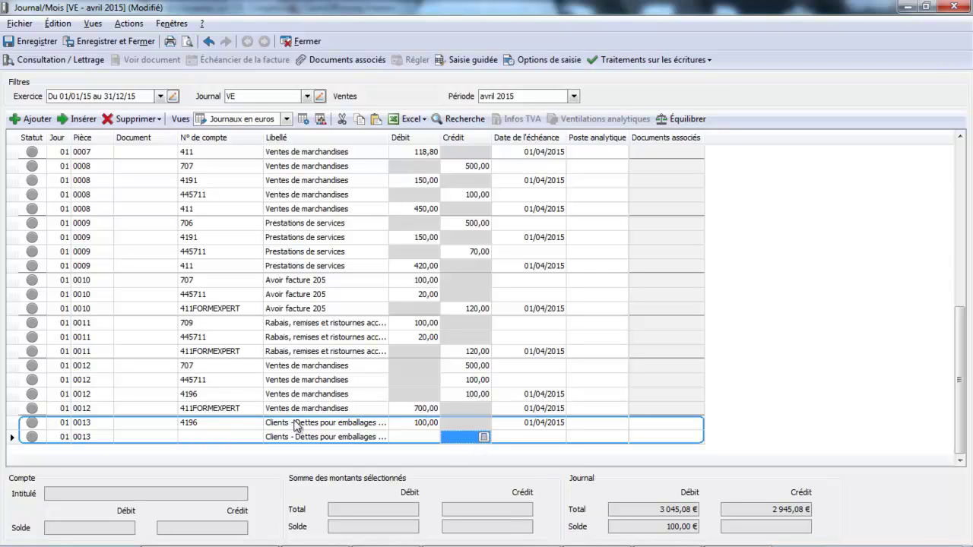
left_click(220, 435)
type("411")
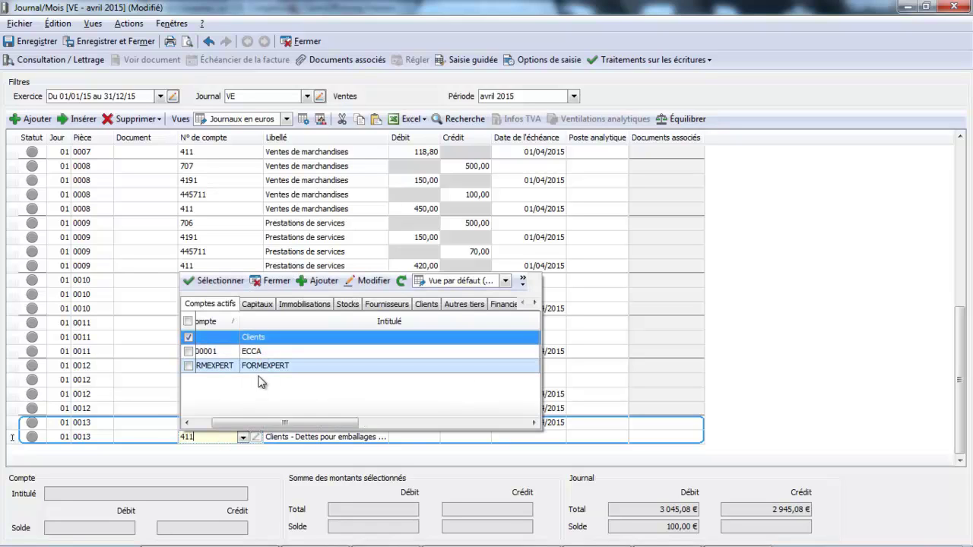
double_click(259, 367)
left_click(467, 439)
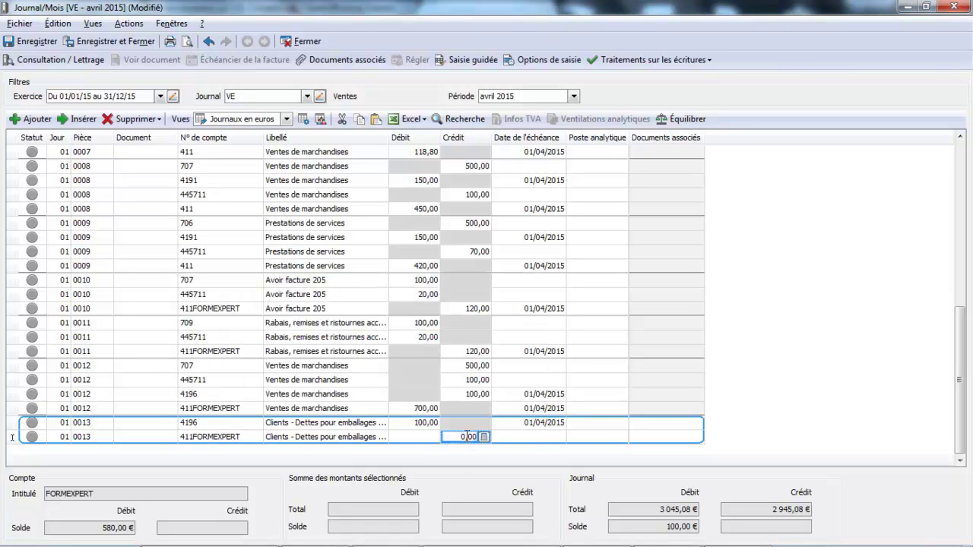
type("100")
left_click(405, 438)
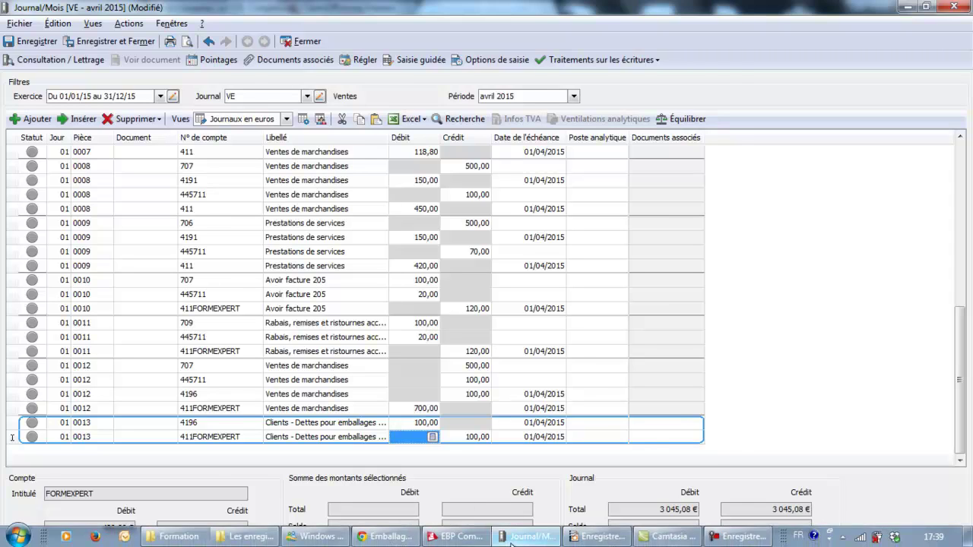
left_click(511, 539)
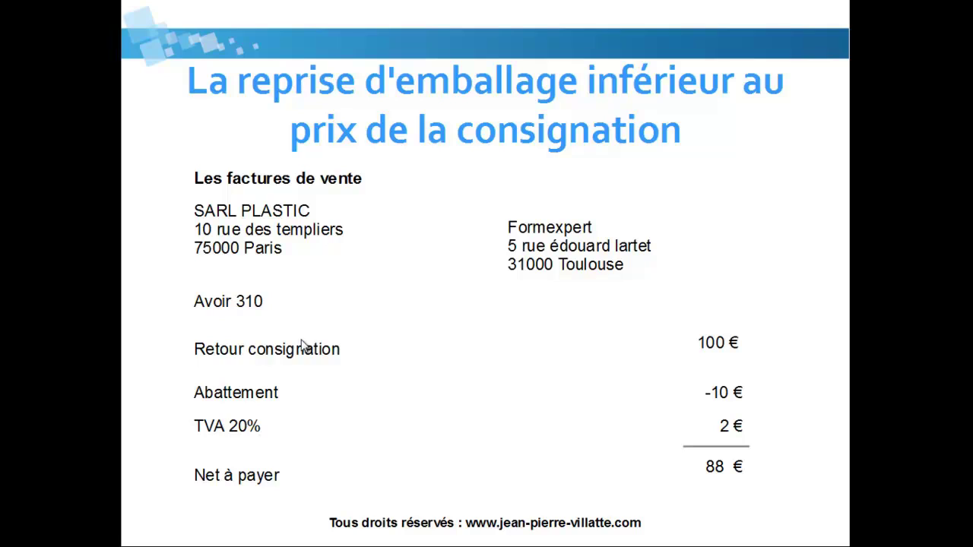
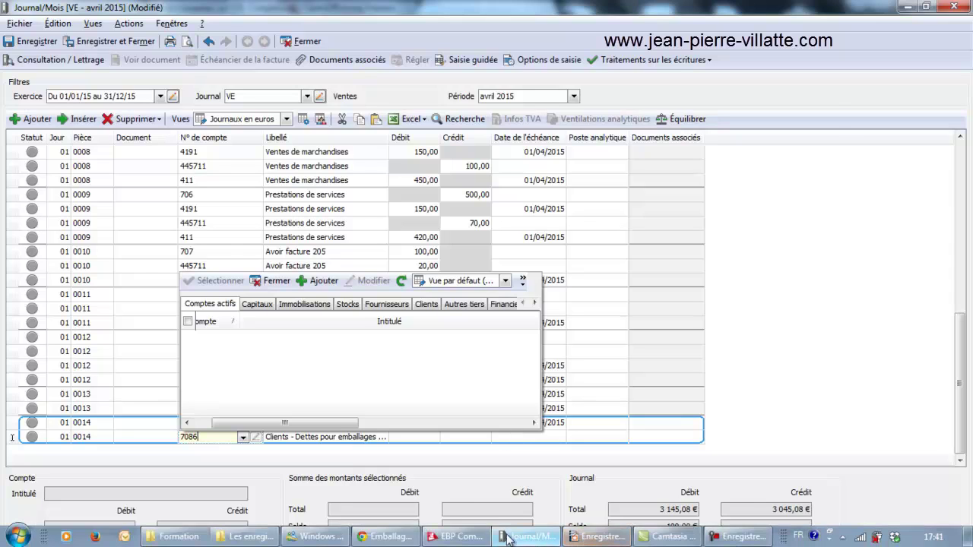
Create account 7086 "Bonis sur reprises d'emballages consignés" and credit it with 10 on the second line of entry 0014
key("Return")
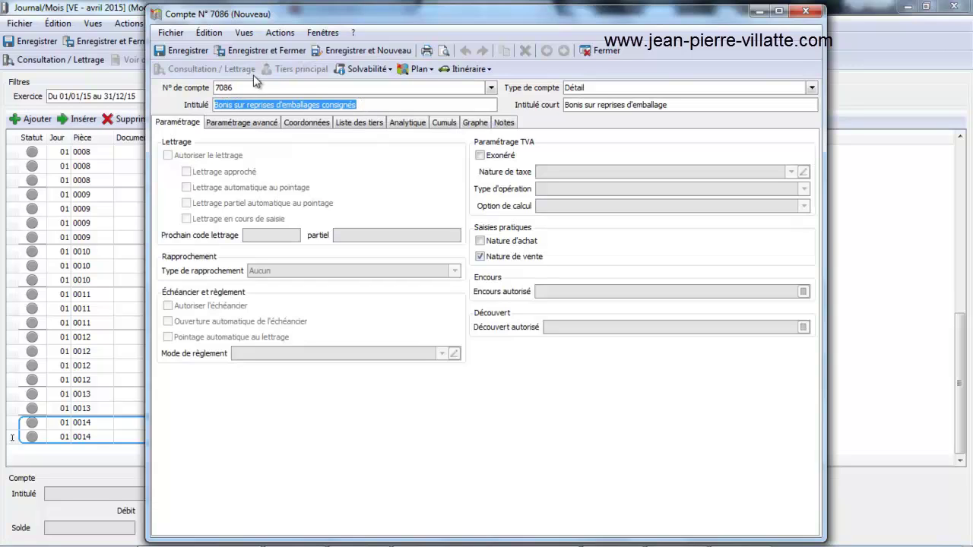
left_click(293, 50)
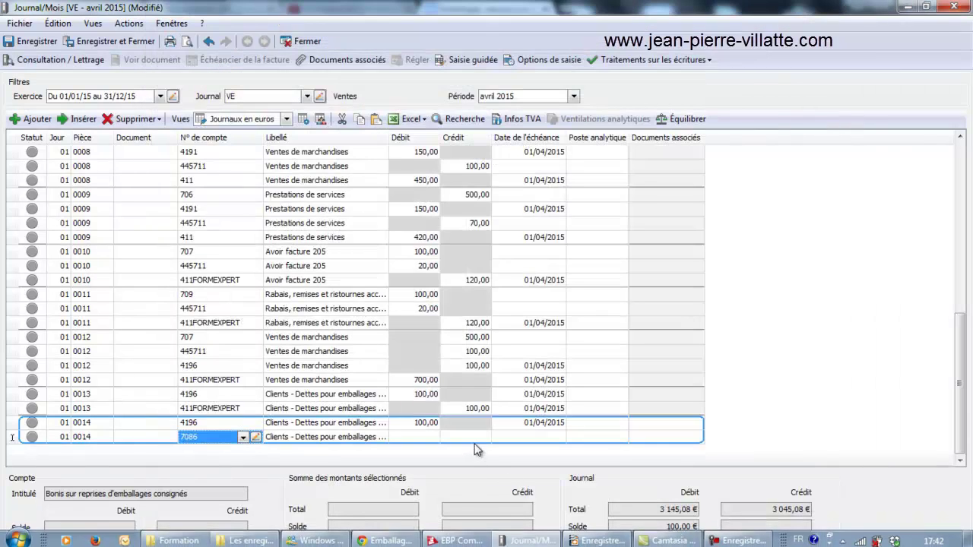
left_click(475, 438)
type("10")
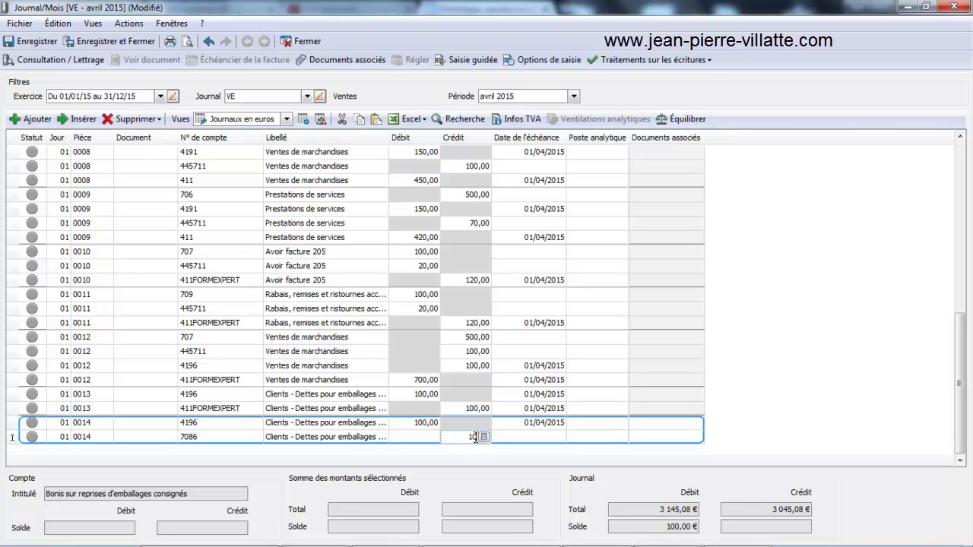
key("Return")
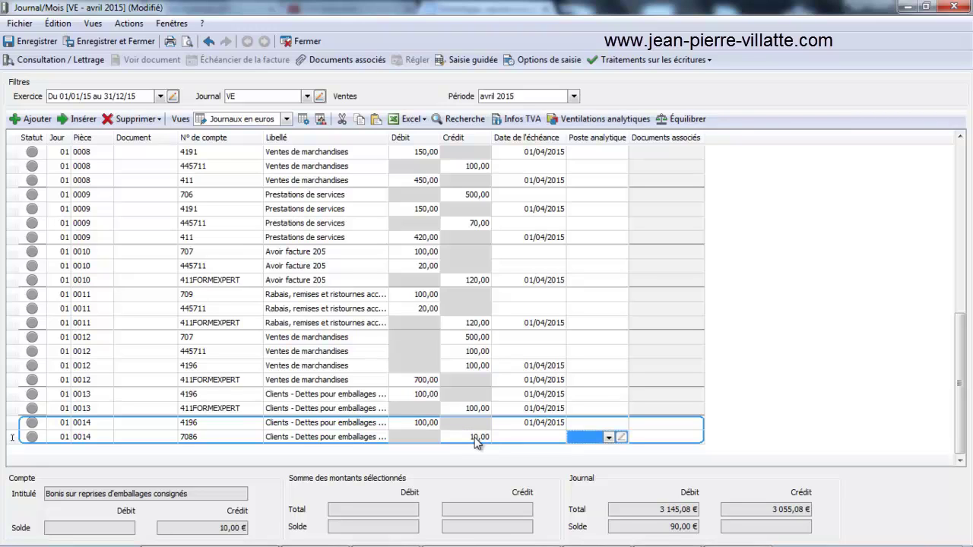
key("Return")
key("Return")
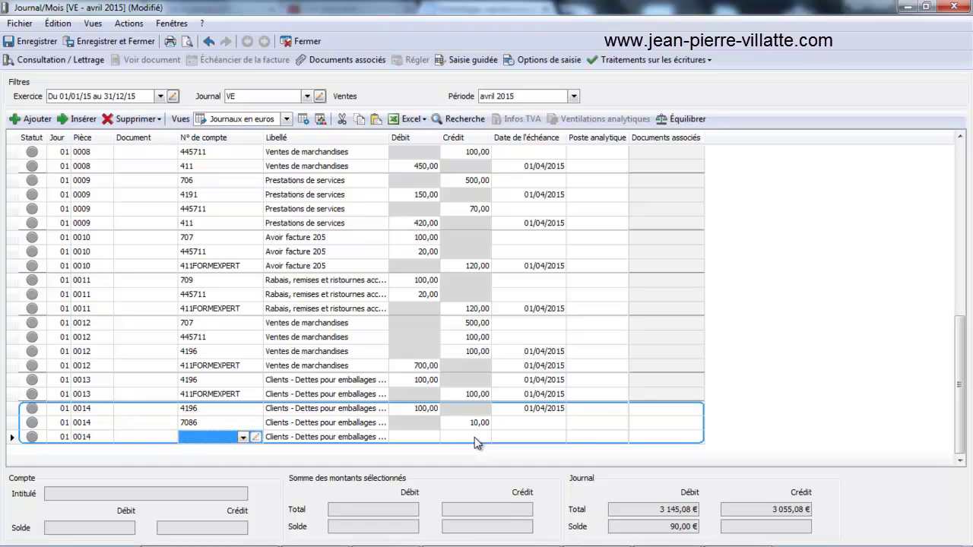
Add the VAT line of entry 0014 on account 445711 (TVA collectée 20% Débits), accepting the calculated credit of 2
type("44571")
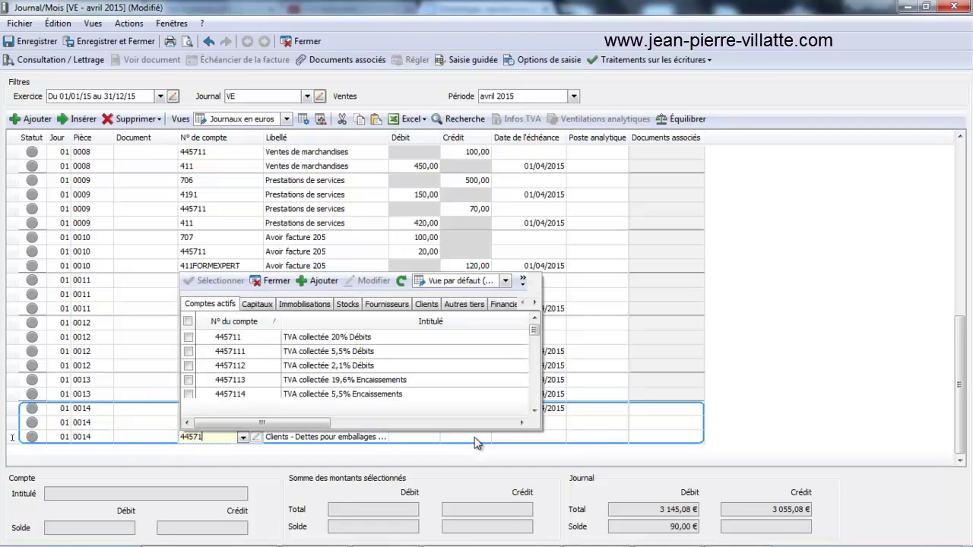
double_click(401, 338)
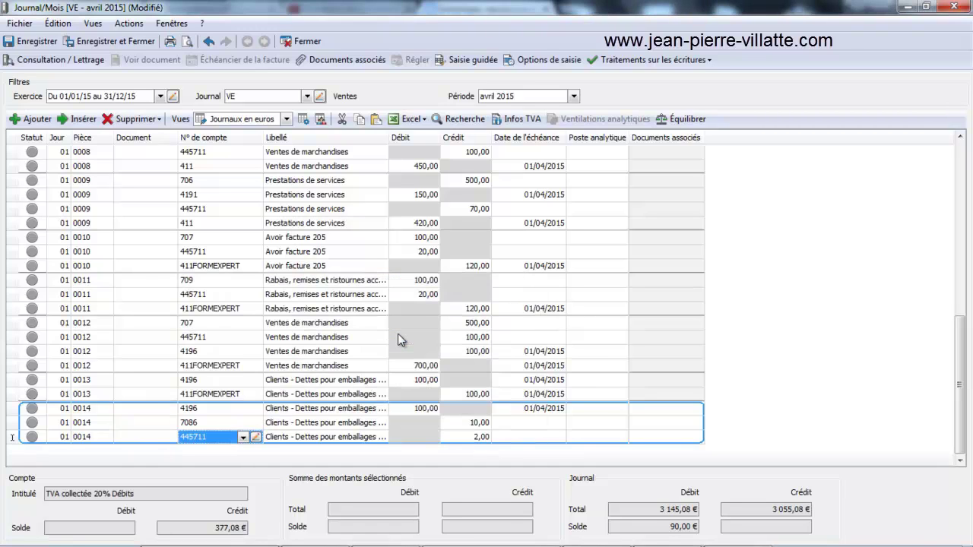
key("Return")
key("Return")
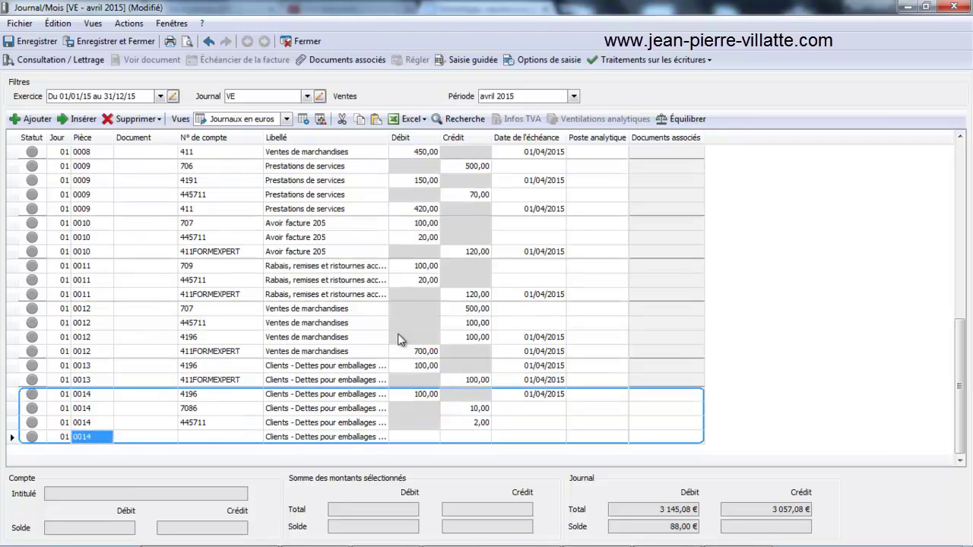
Complete entry 0014 with a line on the FORMEXPERT customer account (411) for a credit of 88
key("Return")
type("411")
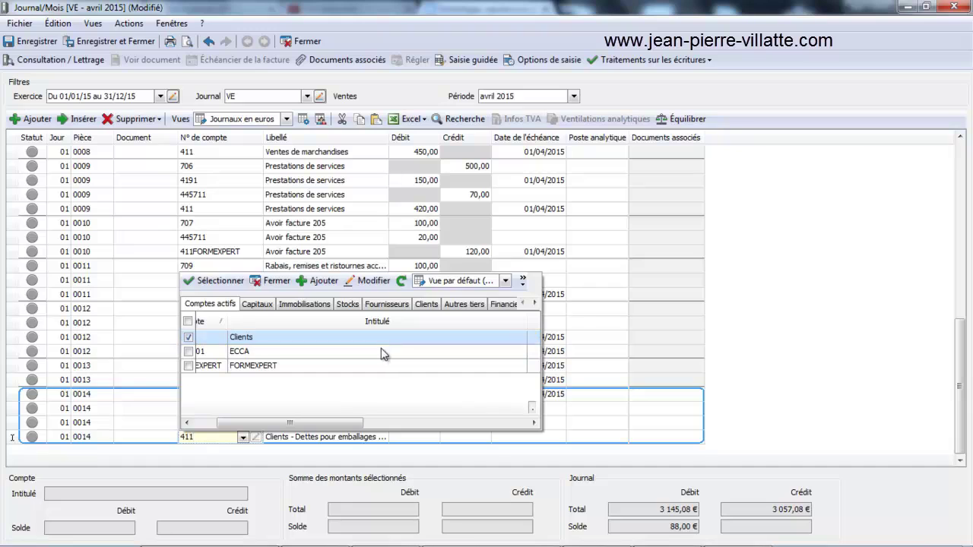
left_click(372, 370)
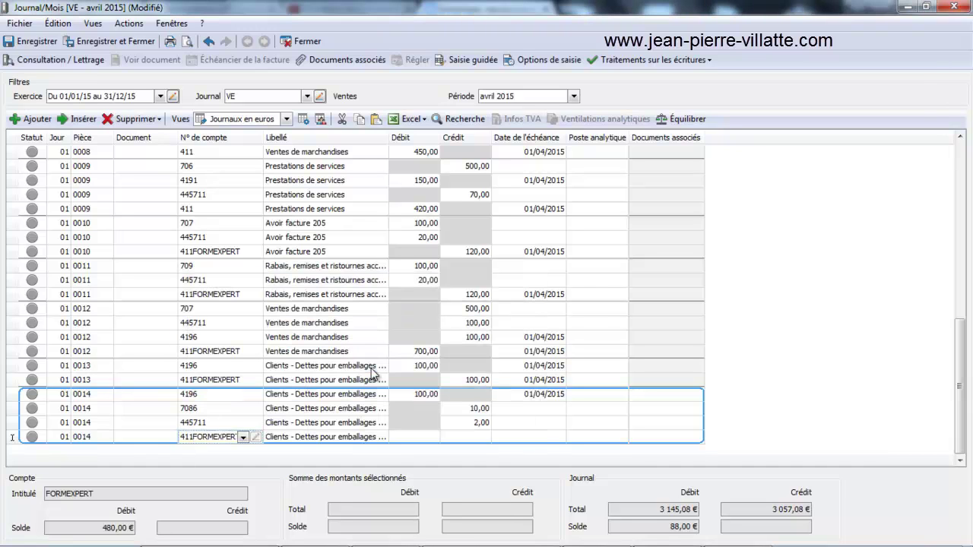
left_click(477, 436)
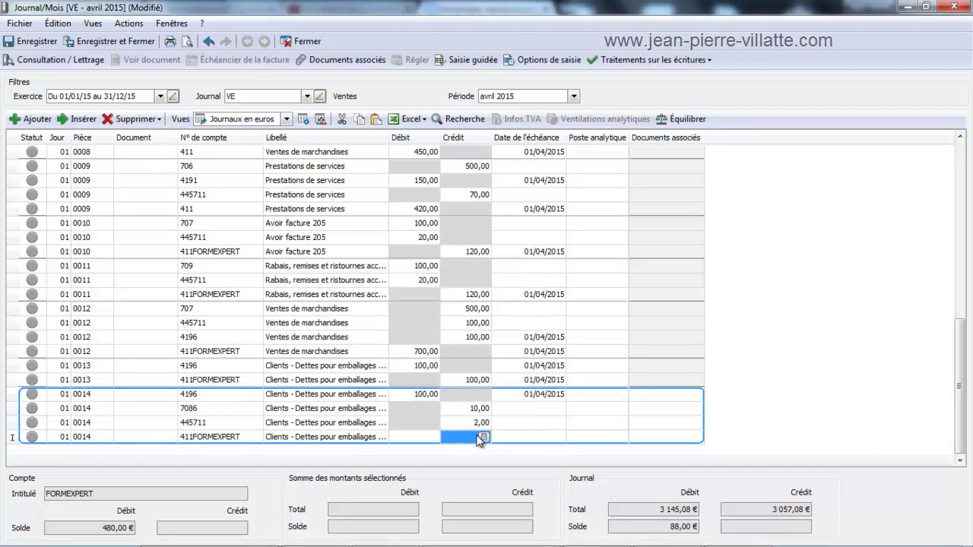
type("88")
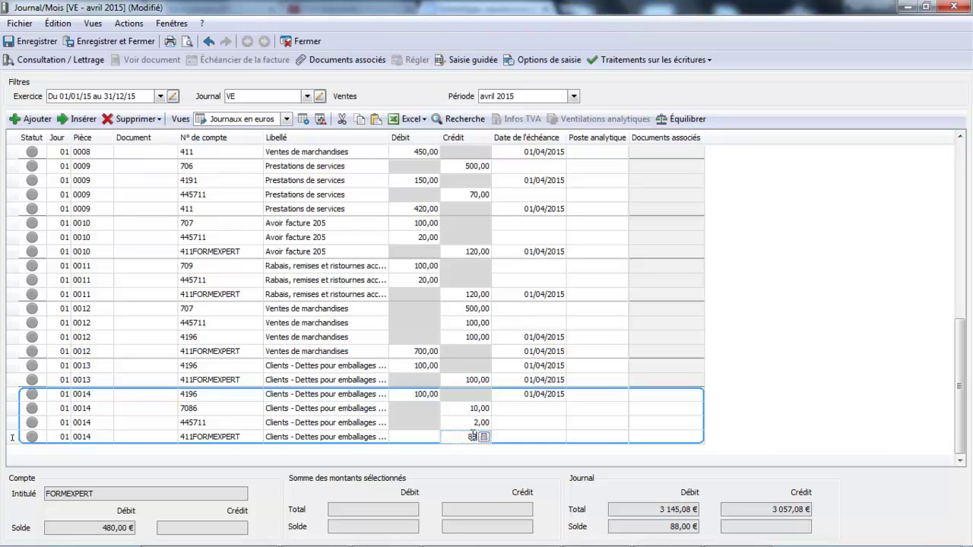
key("Tab")
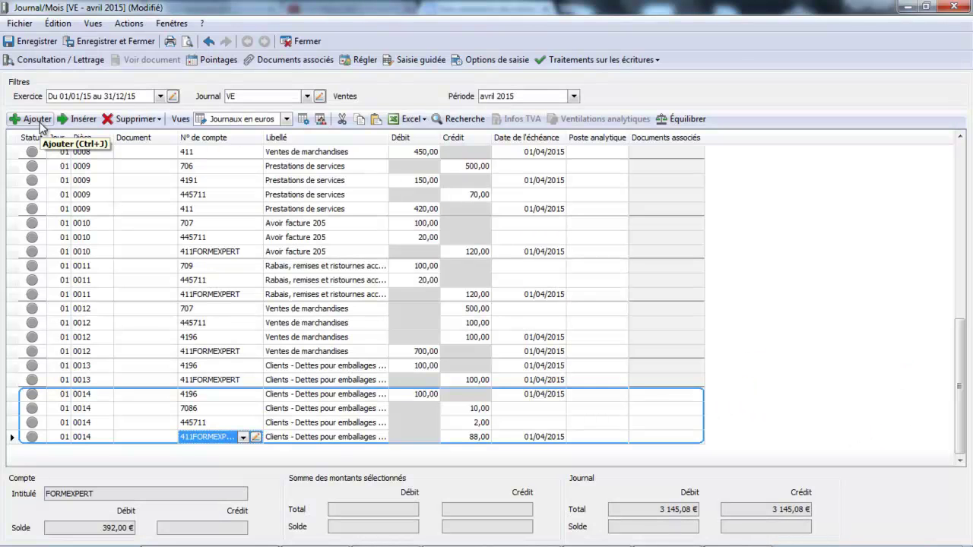
Add a new entry to the sales journal on account 7088 (Cession approvisionnement)
left_click(40, 123)
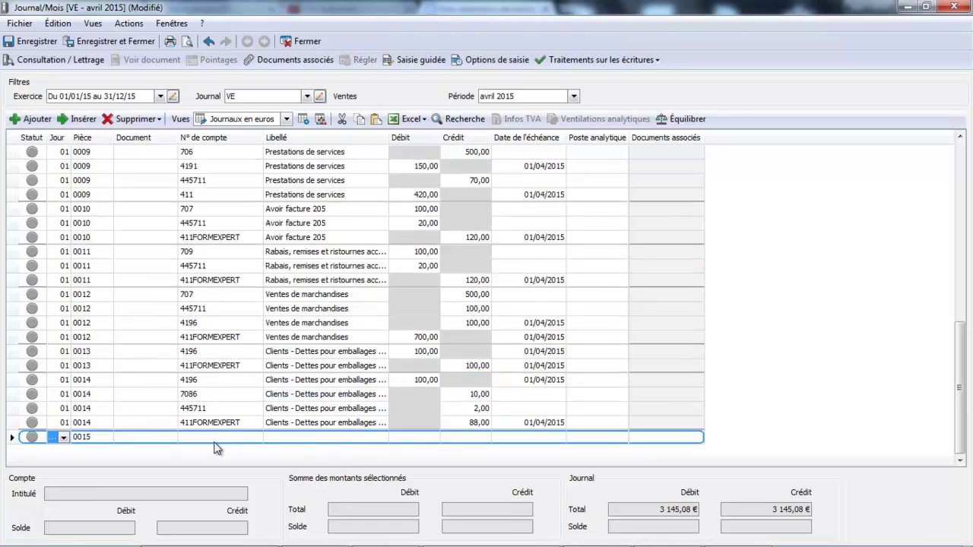
left_click(220, 441)
left_click(222, 441)
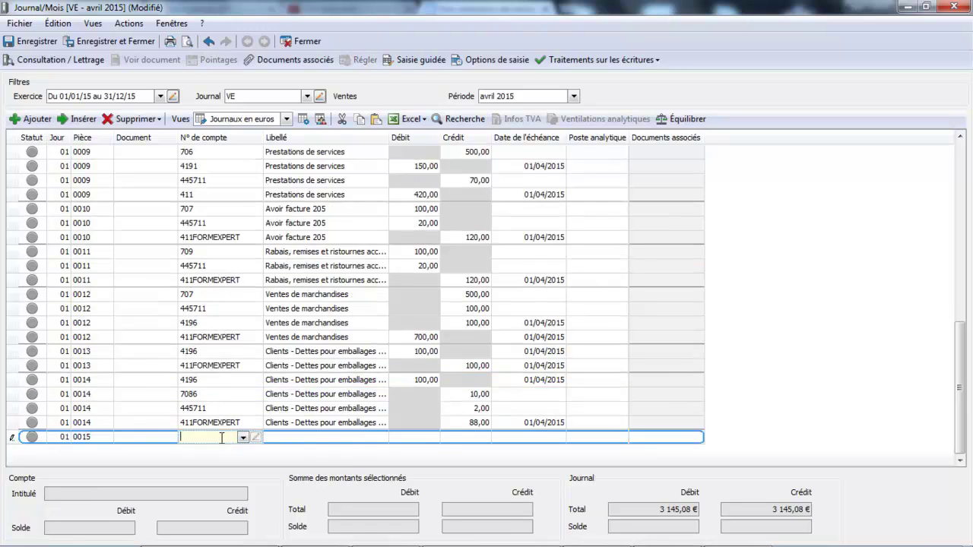
type("7088")
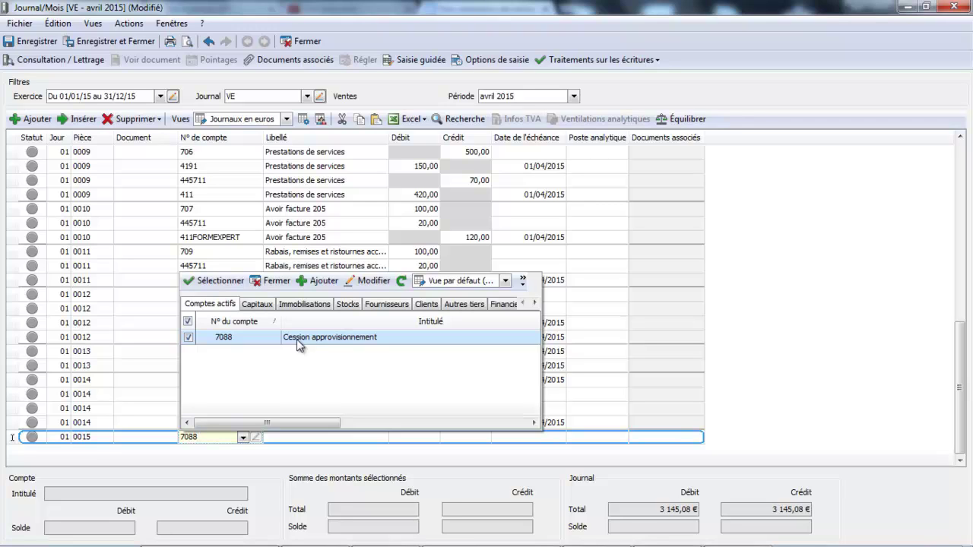
double_click(297, 339)
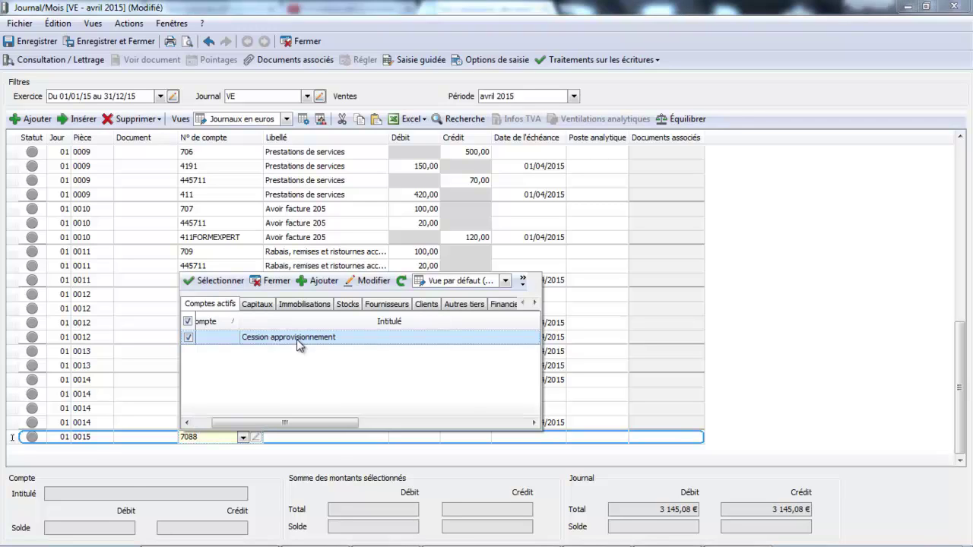
Set the credit of the 7088 line to 83,61 and begin the entry's second line
left_click(463, 438)
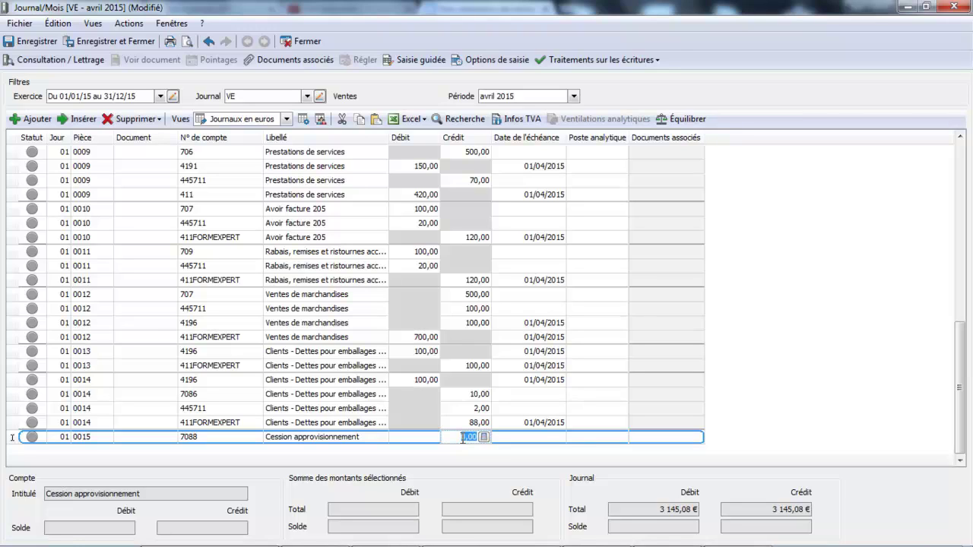
type("87,61")
key("Return")
key("Return")
key("Return")
key("Return")
Put the second line of entry 0015 on VAT account 445711, accept the calculated credit of 16,72 and begin the third line
type("445710")
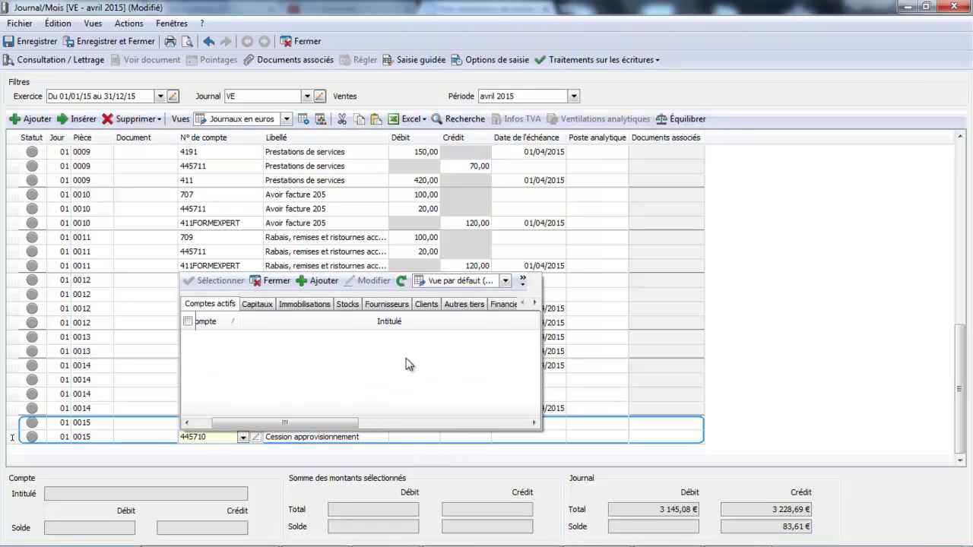
key("Return")
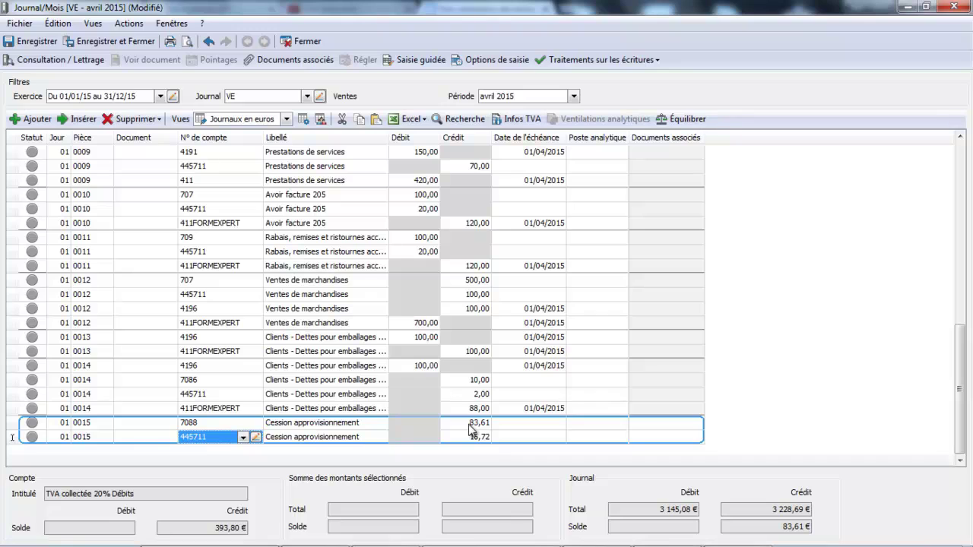
key("Return")
key("Return")
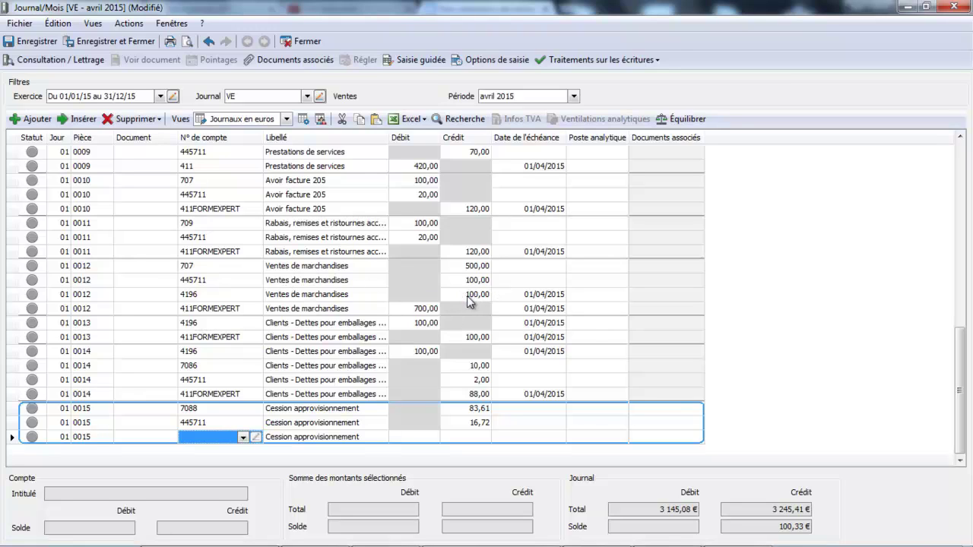
Enter the third line of entry 0015 on packaging deposit account 4196 with a debit of 100, due 01/04/2015
left_click(203, 438)
type("41")
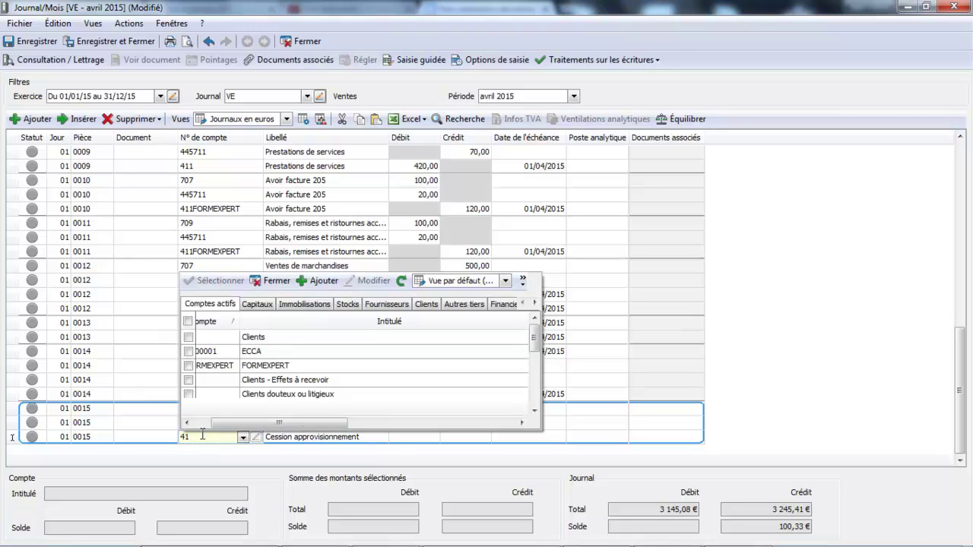
type("96")
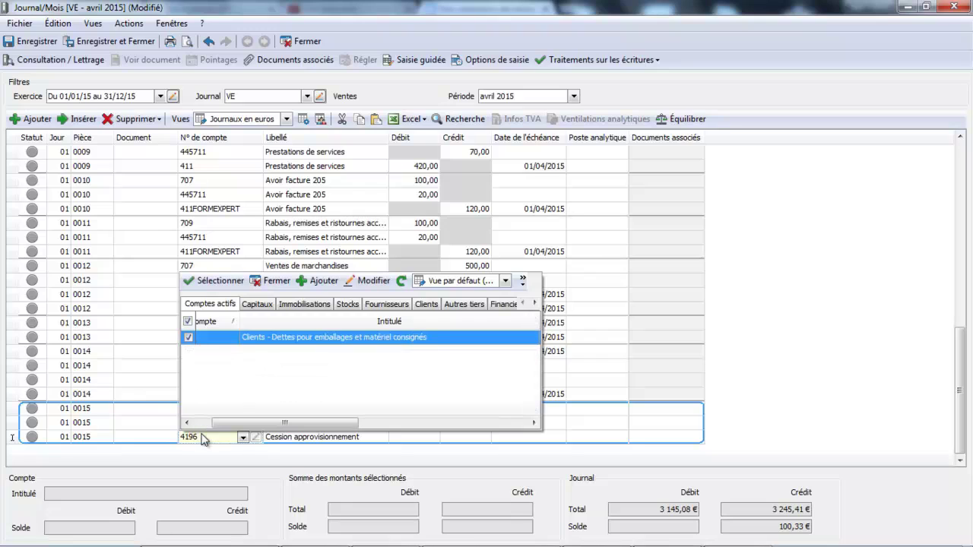
double_click(272, 339)
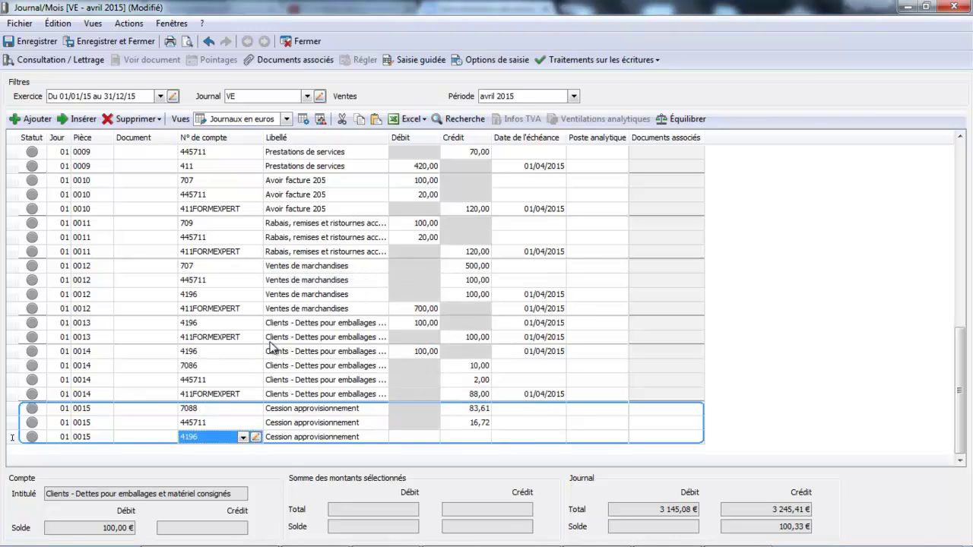
left_click(404, 437)
type("100")
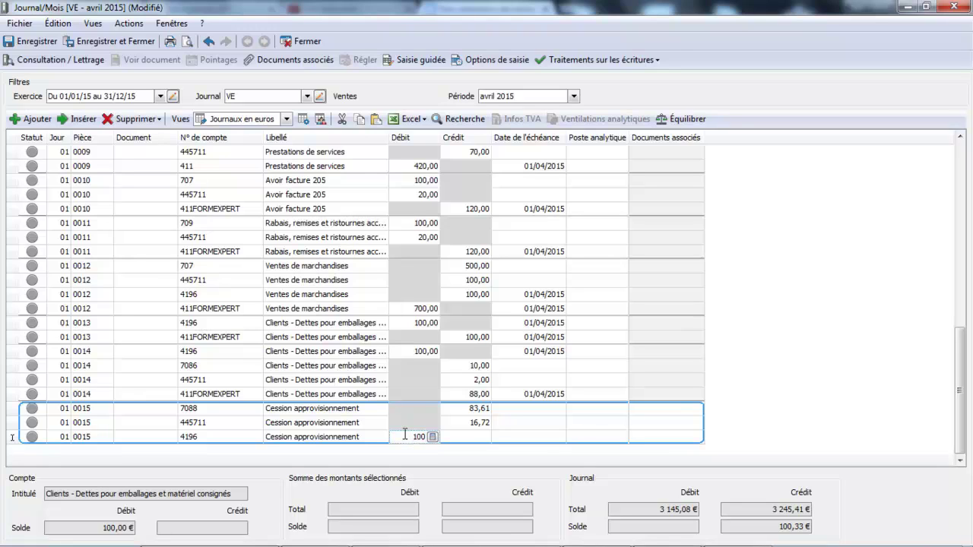
key("Tab")
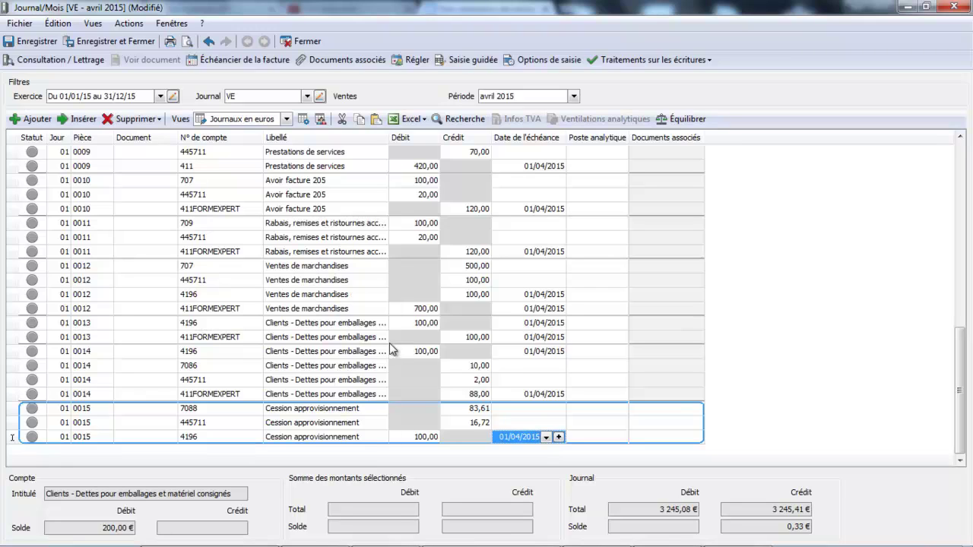
left_click(402, 313)
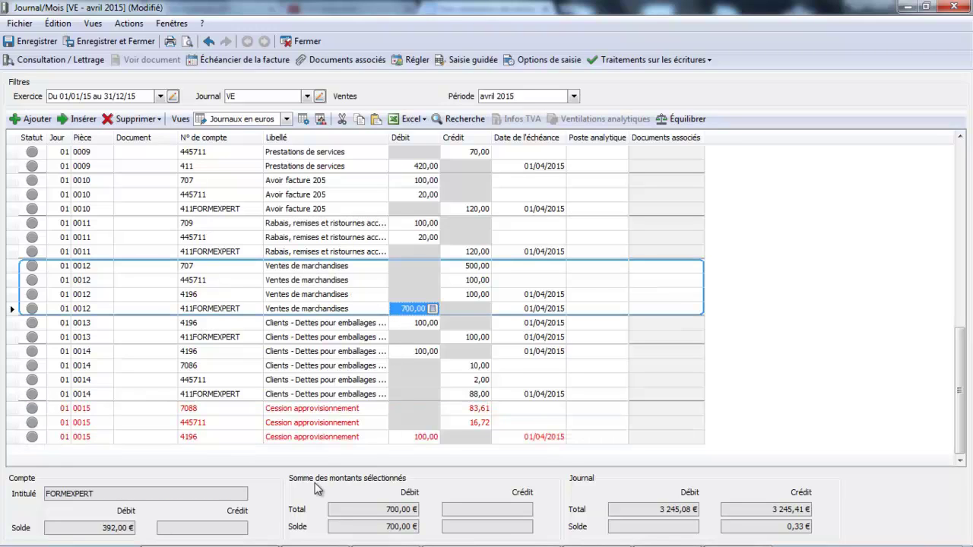
left_click(329, 436)
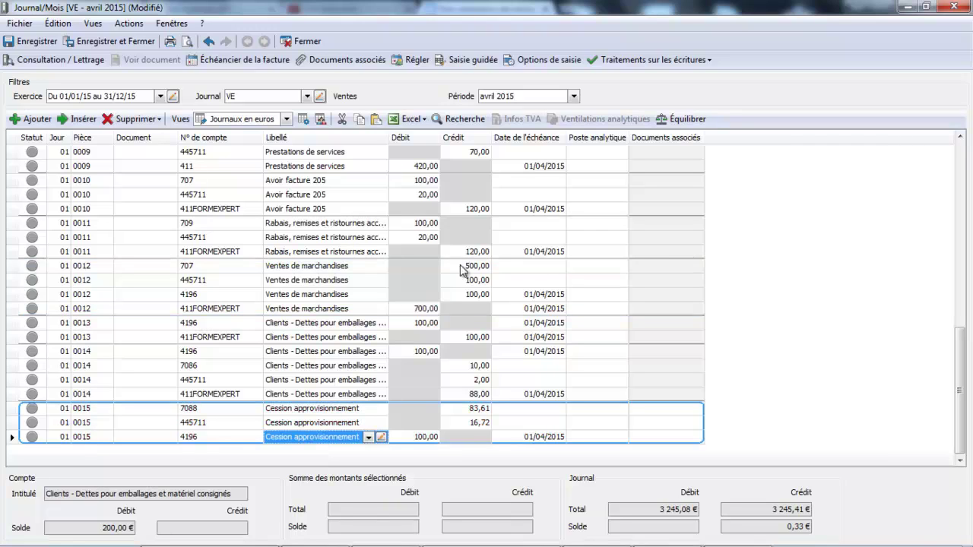